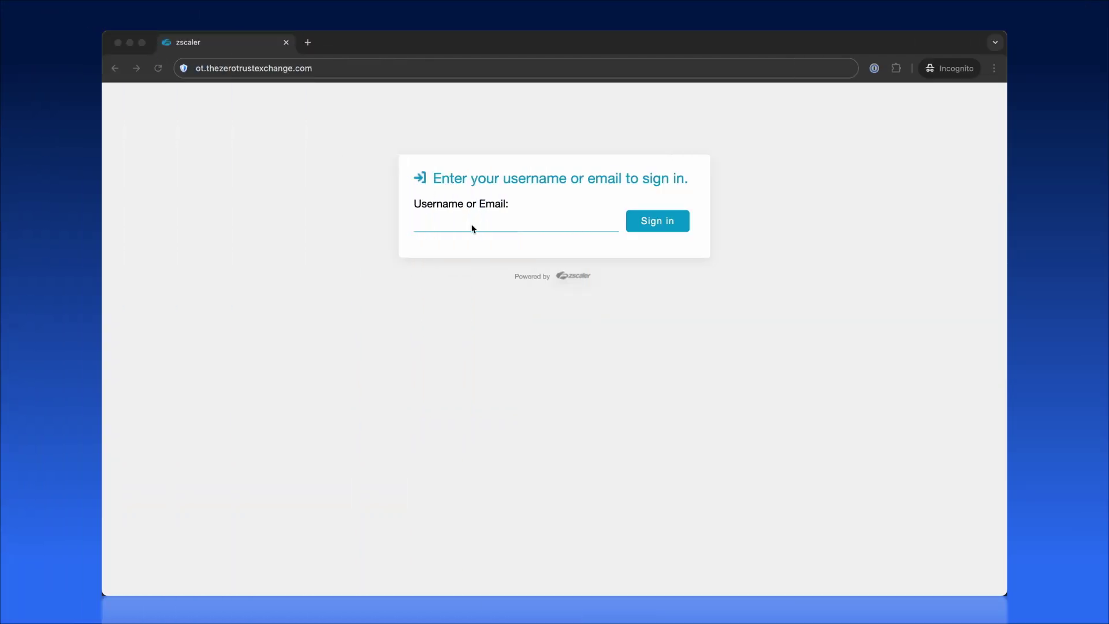
Step: Enter the user's email address in the Zscaler sign-in username field
{"action": "left_click", "coordinate": [471, 224]}
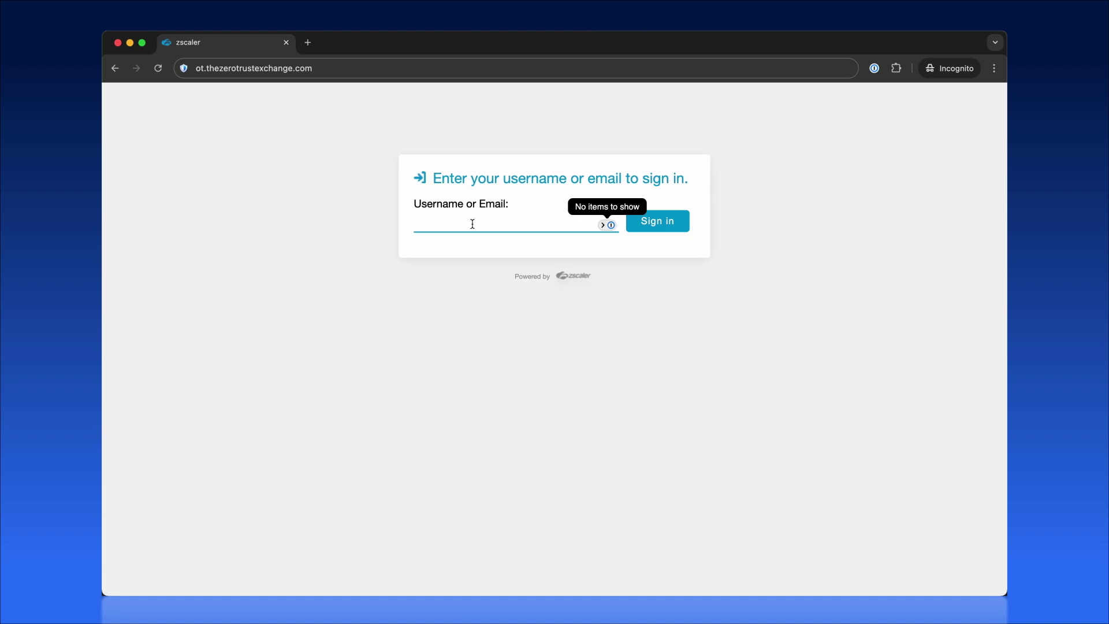
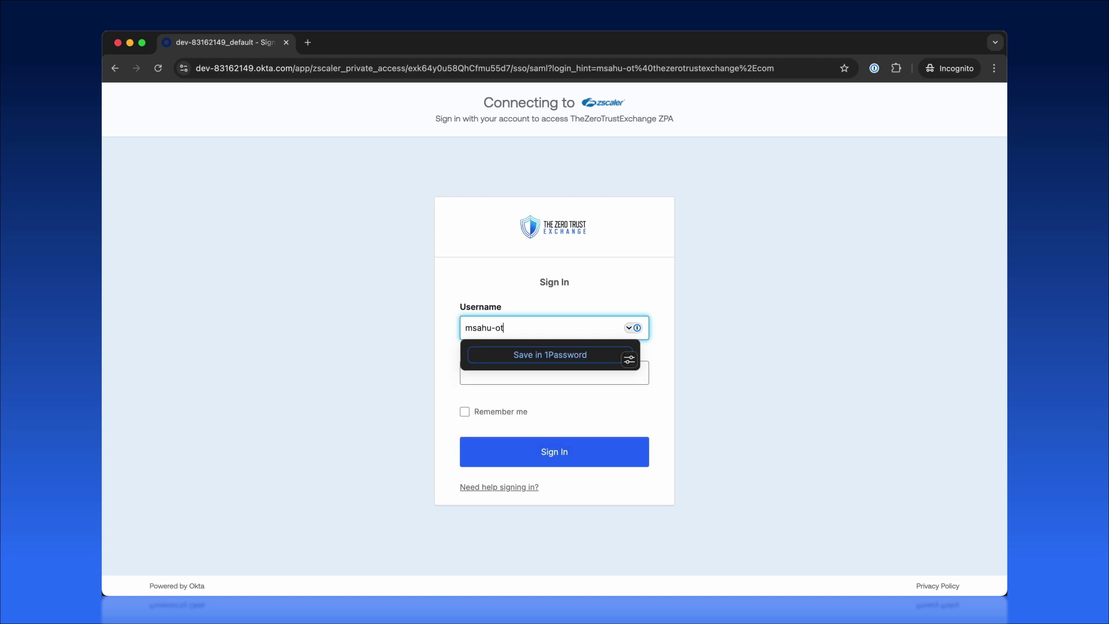
Step: Fill in the account password in Okta and submit the sign-in credentials
{"action": "key", "text": "Tab"}
{"action": "key", "text": "super+v"}
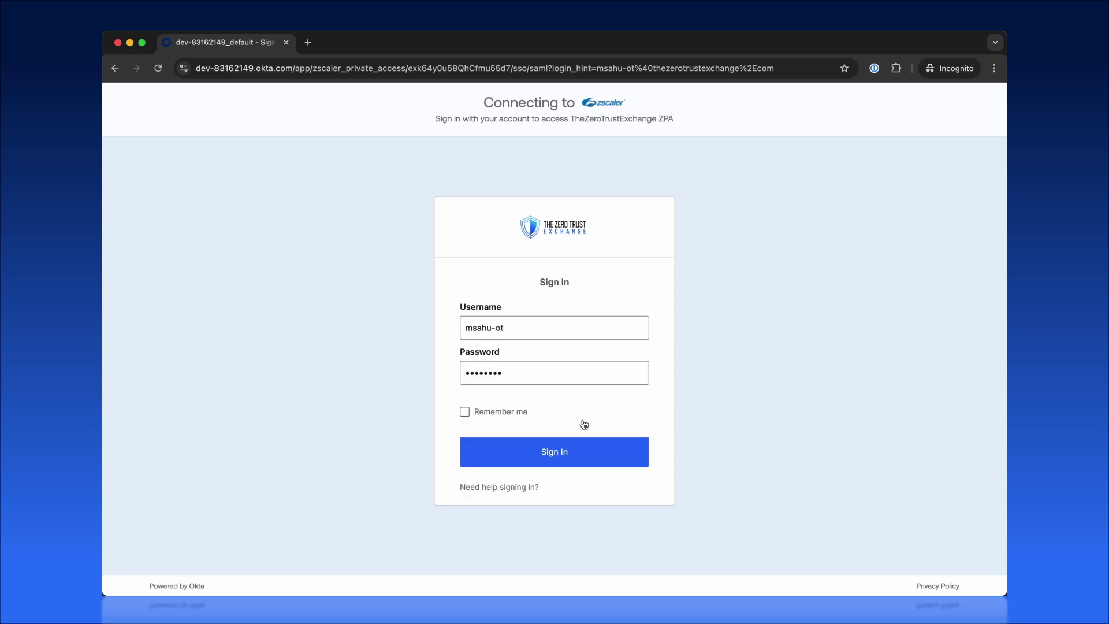
{"action": "left_click", "coordinate": [556, 452]}
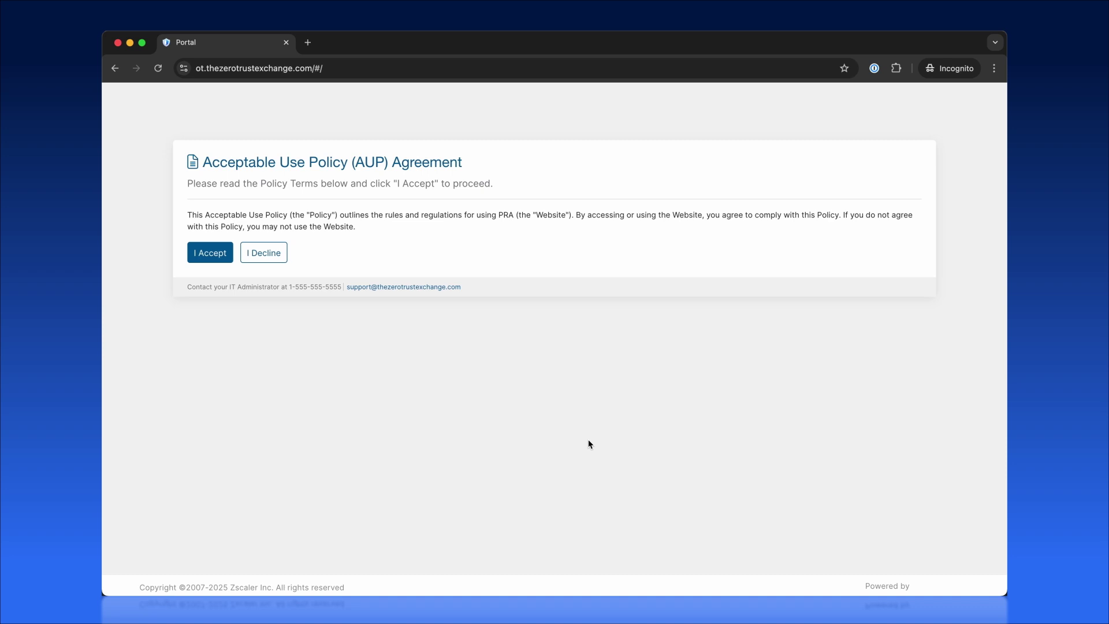
Step: Accept the Acceptable Use Policy agreement to reach My Consoles with 8 consoles
{"action": "left_click", "coordinate": [211, 258]}
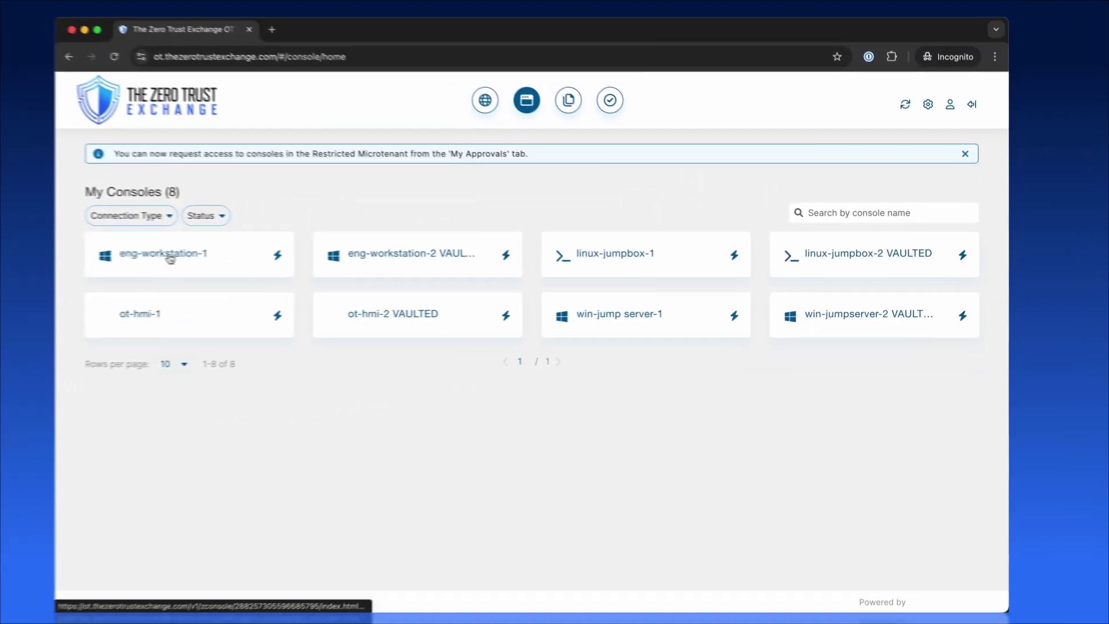
Step: Open the eng-workstation-2 VAULTED session, then launch and close MobaXterm on it
{"action": "left_click", "coordinate": [398, 260]}
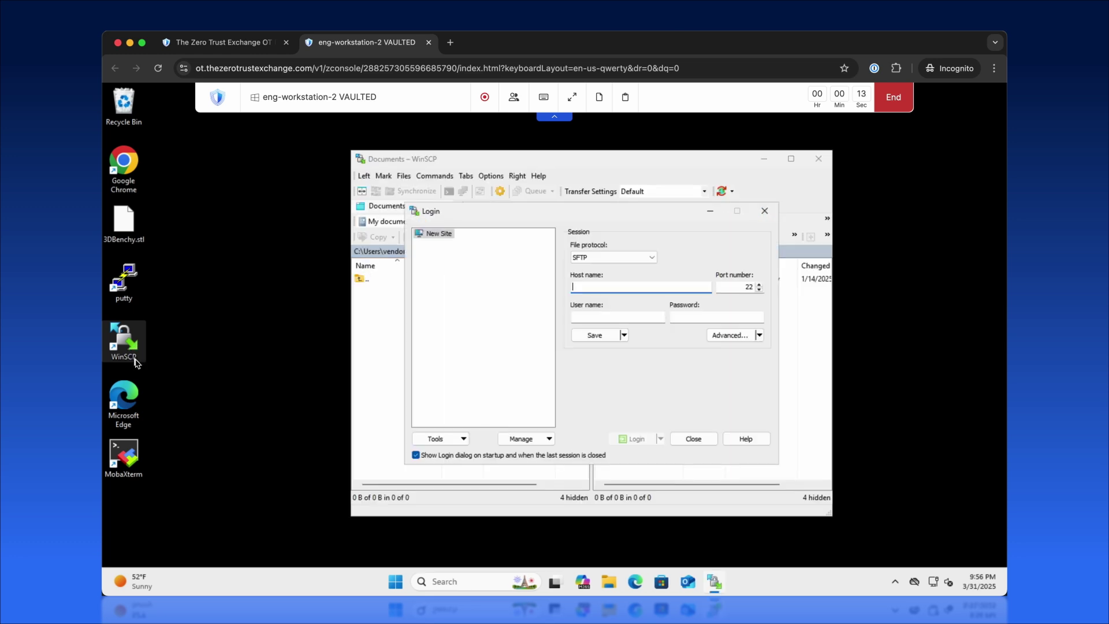
{"action": "double_click", "coordinate": [123, 457]}
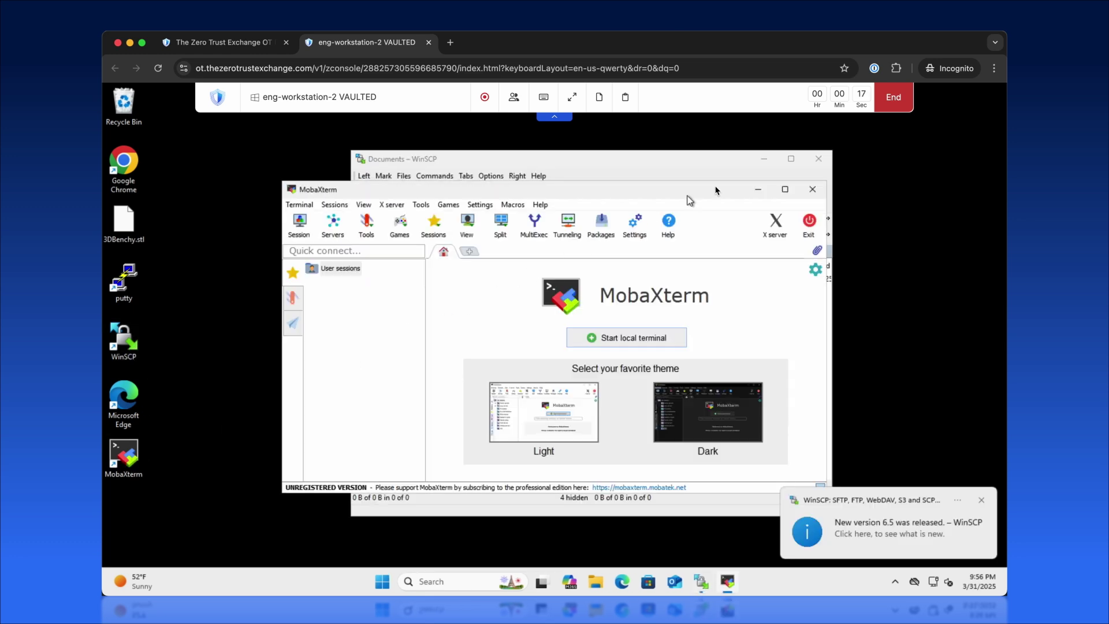
{"action": "left_click", "coordinate": [812, 190]}
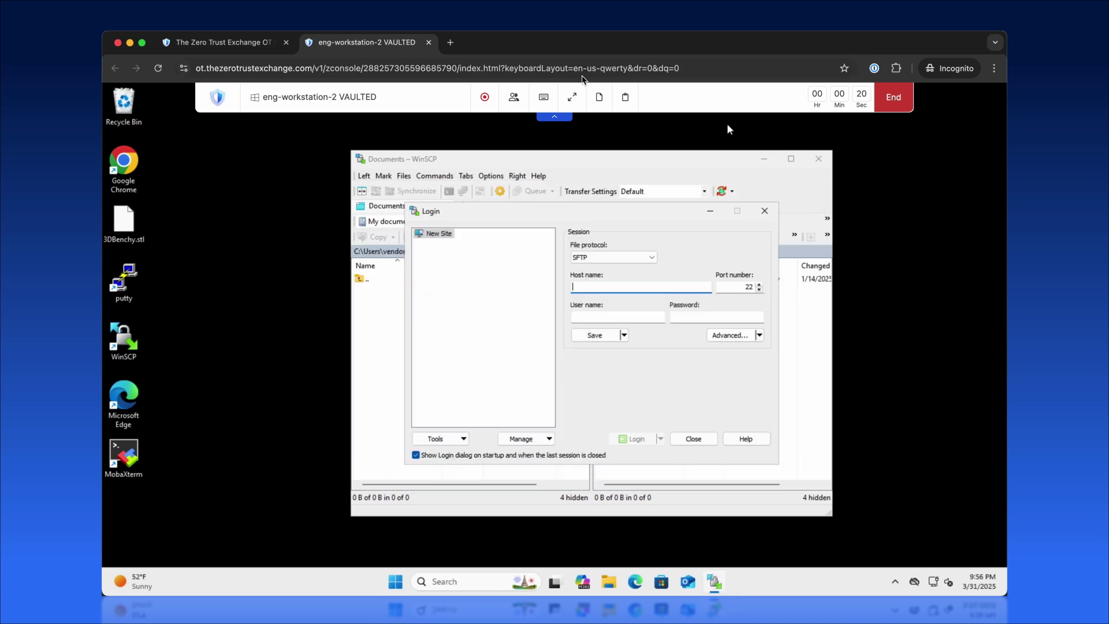
Step: Start a My Files upload, then clear the session clipboard and close its window
{"action": "left_click", "coordinate": [893, 97]}
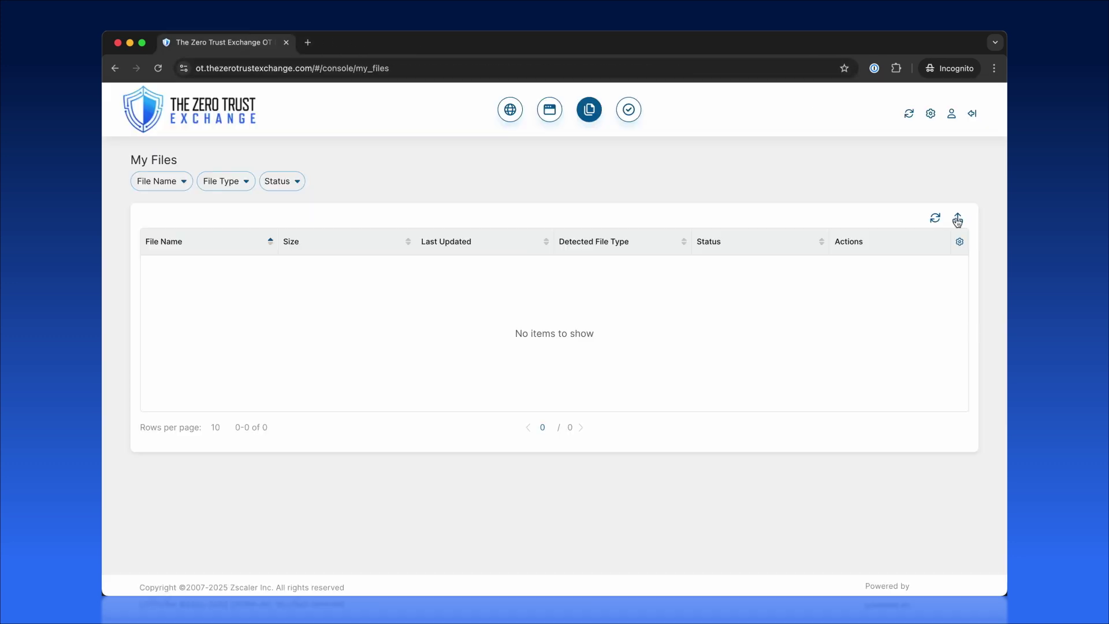
{"action": "left_click", "coordinate": [957, 219]}
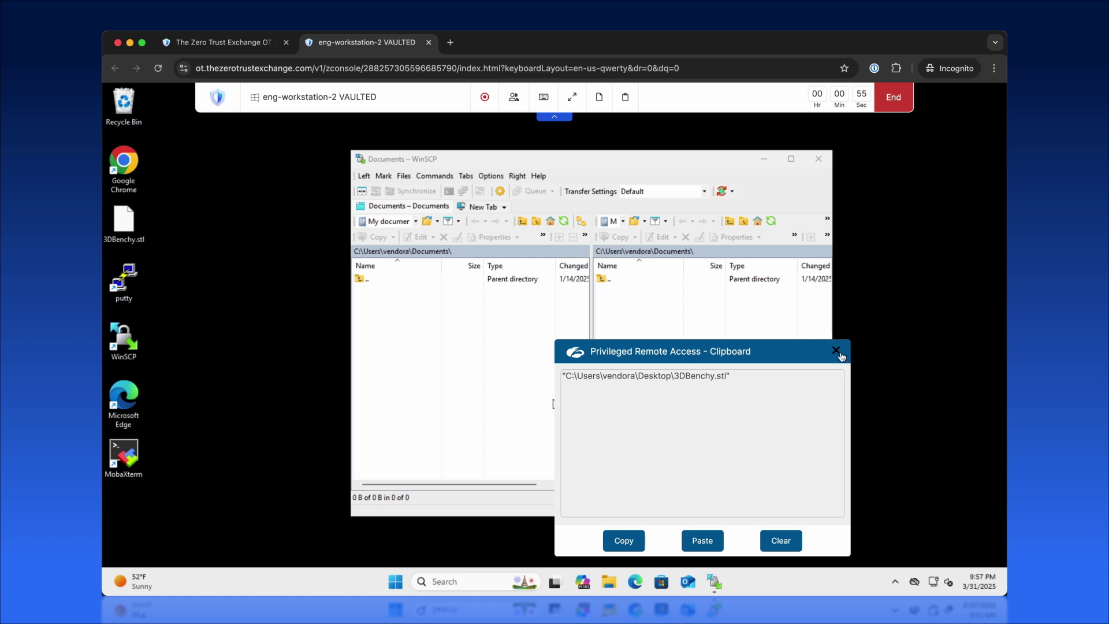
{"action": "left_click", "coordinate": [786, 540]}
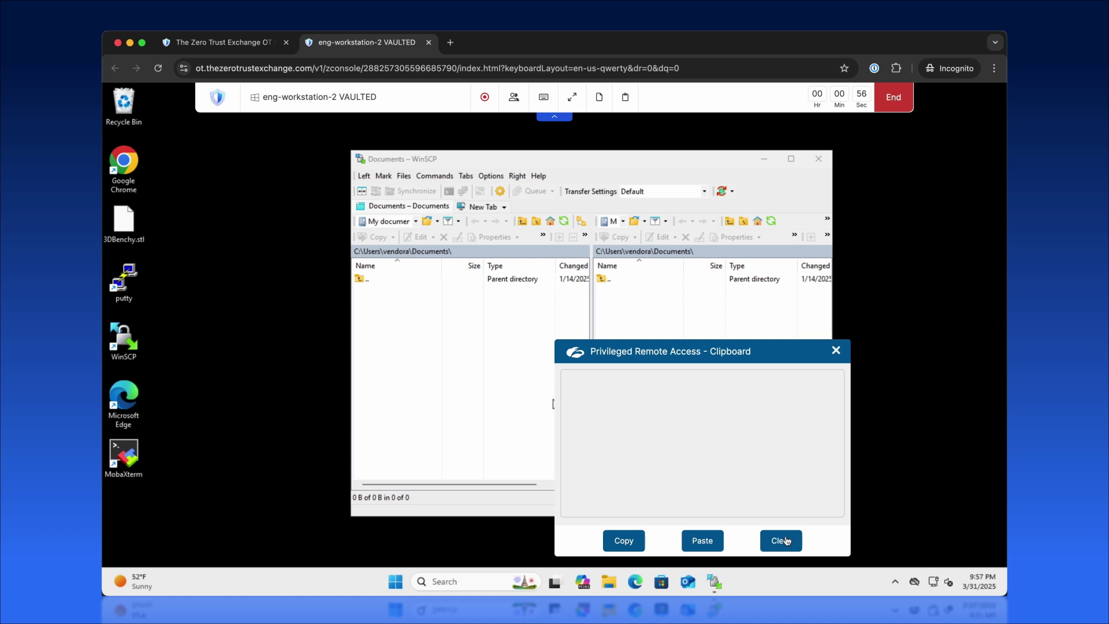
{"action": "left_click", "coordinate": [835, 352]}
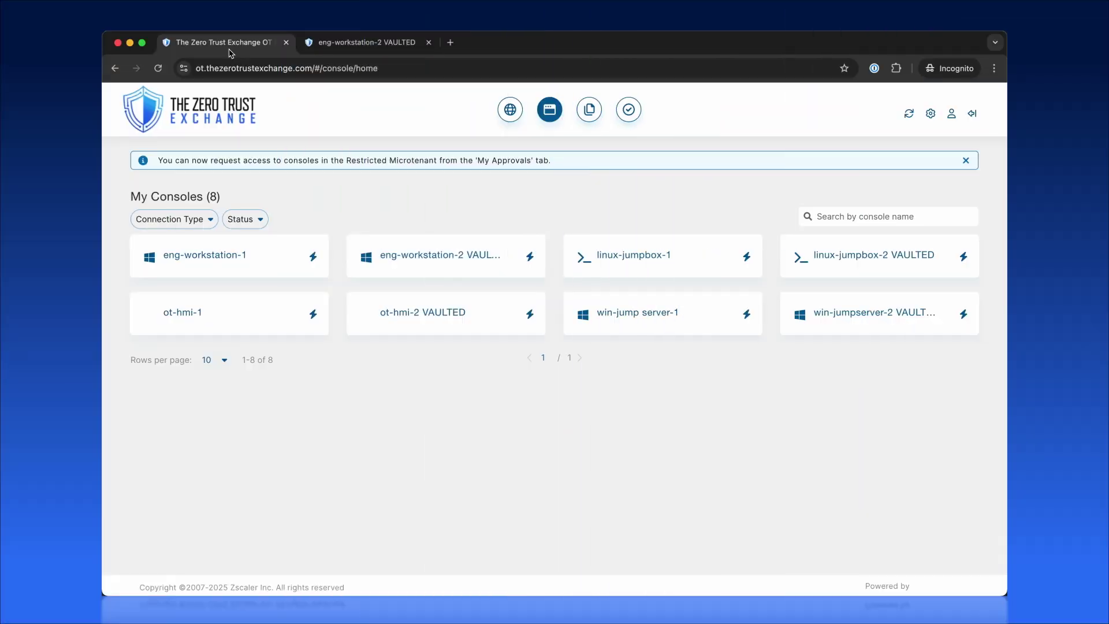
Step: Open the linux-jumpbox-2 VAULTED terminal, run whoami and top, then quit top with q
{"action": "left_click", "coordinate": [875, 258]}
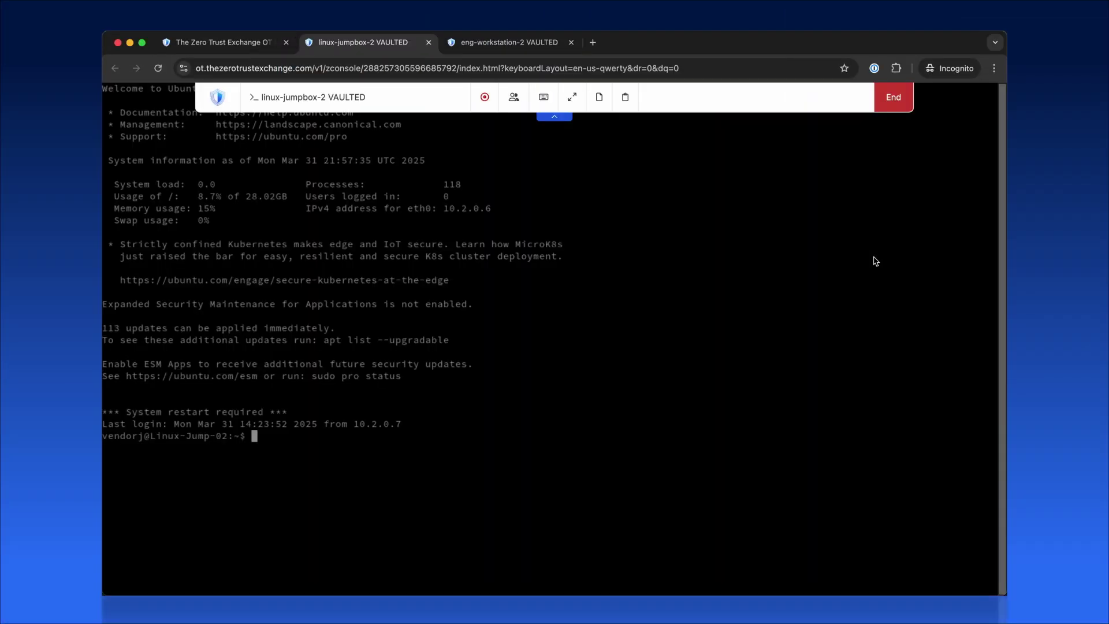
{"action": "type", "text": "whoami"}
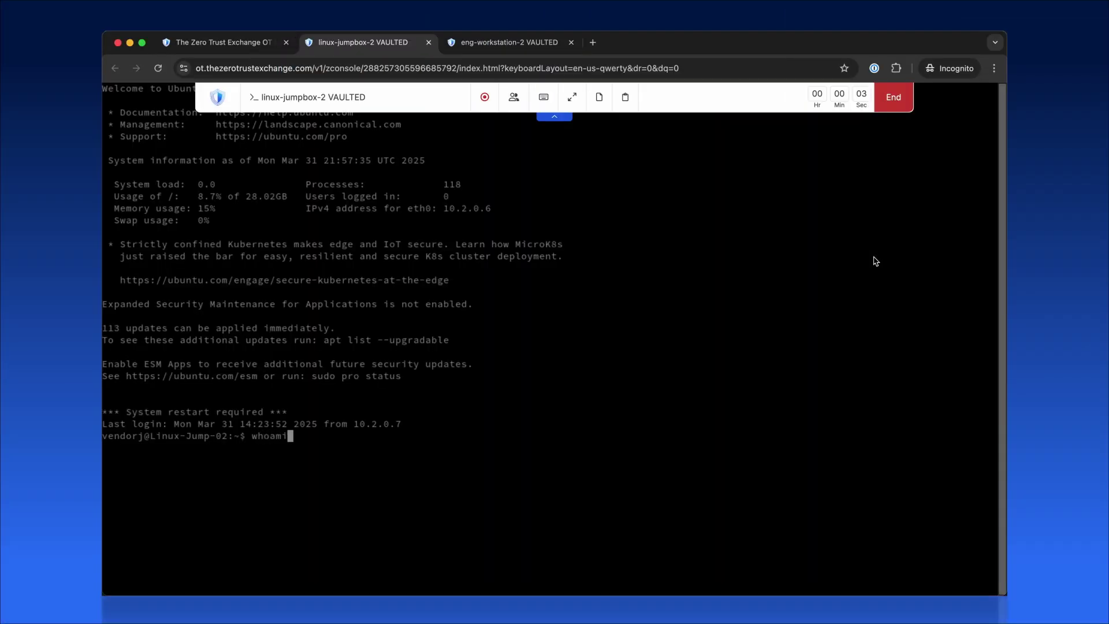
{"action": "key", "text": "Return"}
{"action": "type", "text": "top"}
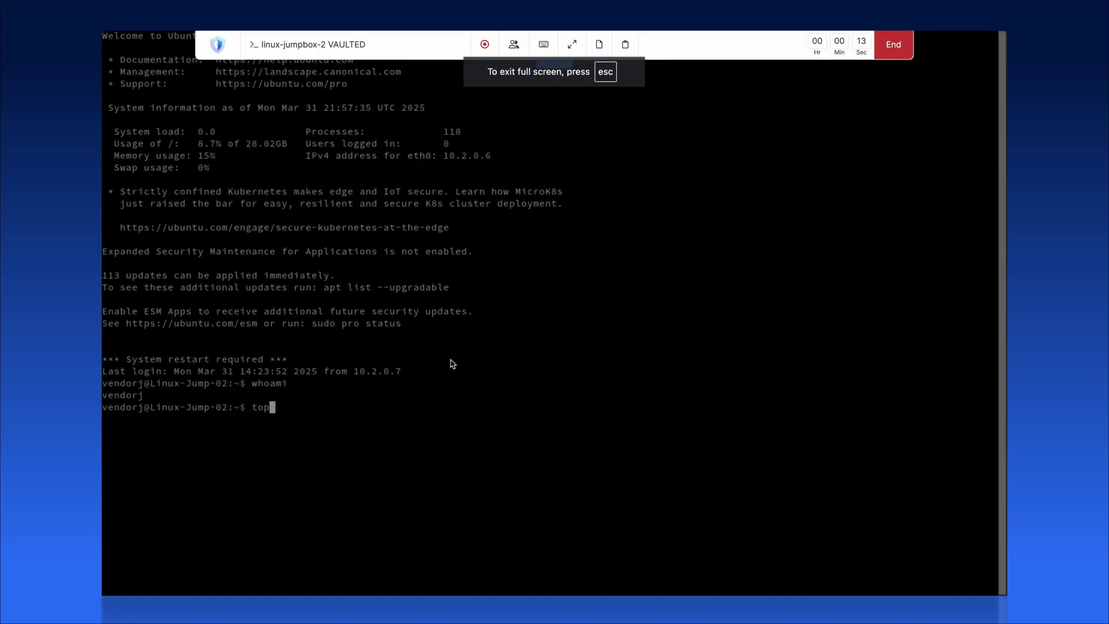
{"action": "key", "text": "Return"}
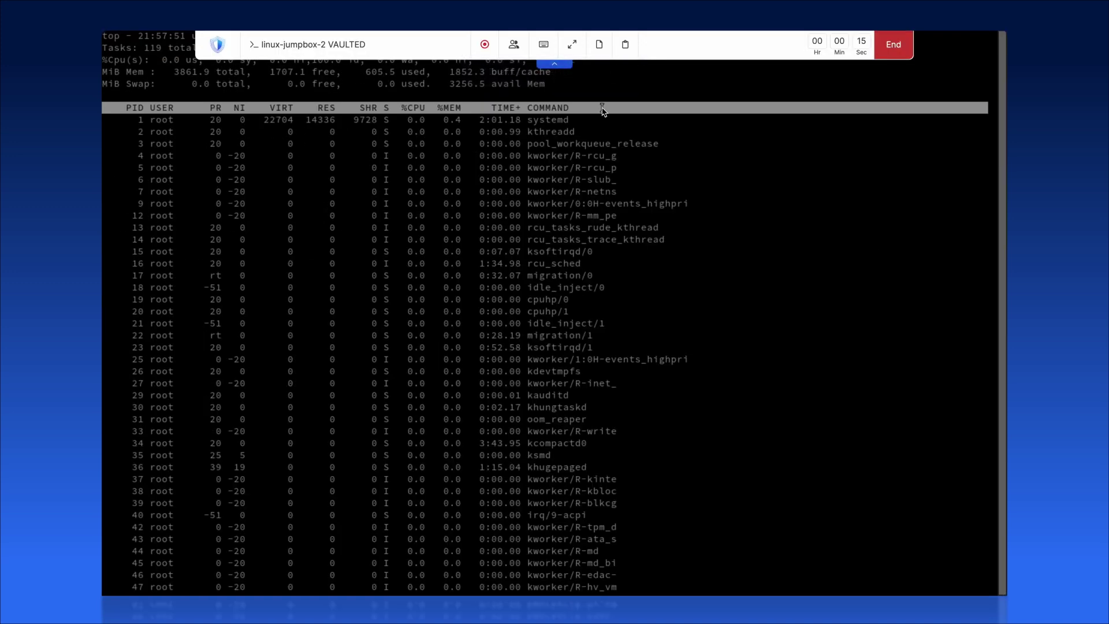
{"action": "key", "text": "q"}
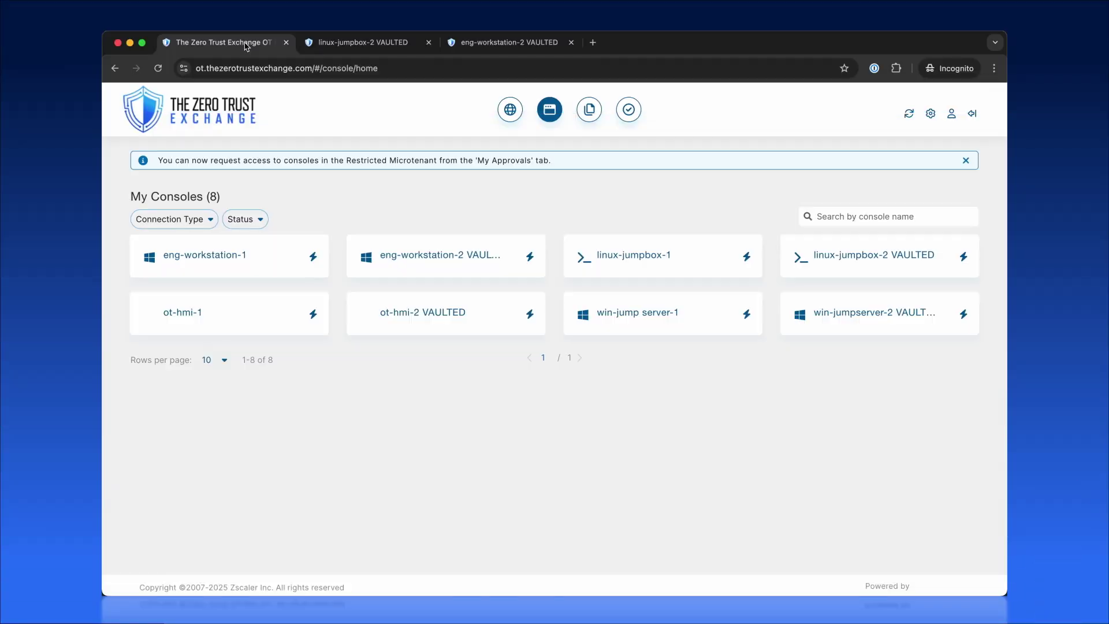
Step: Open ot-hmi-2 VAULTED, view Connections in RealVNC Information Center, then end the session
{"action": "left_click", "coordinate": [450, 314]}
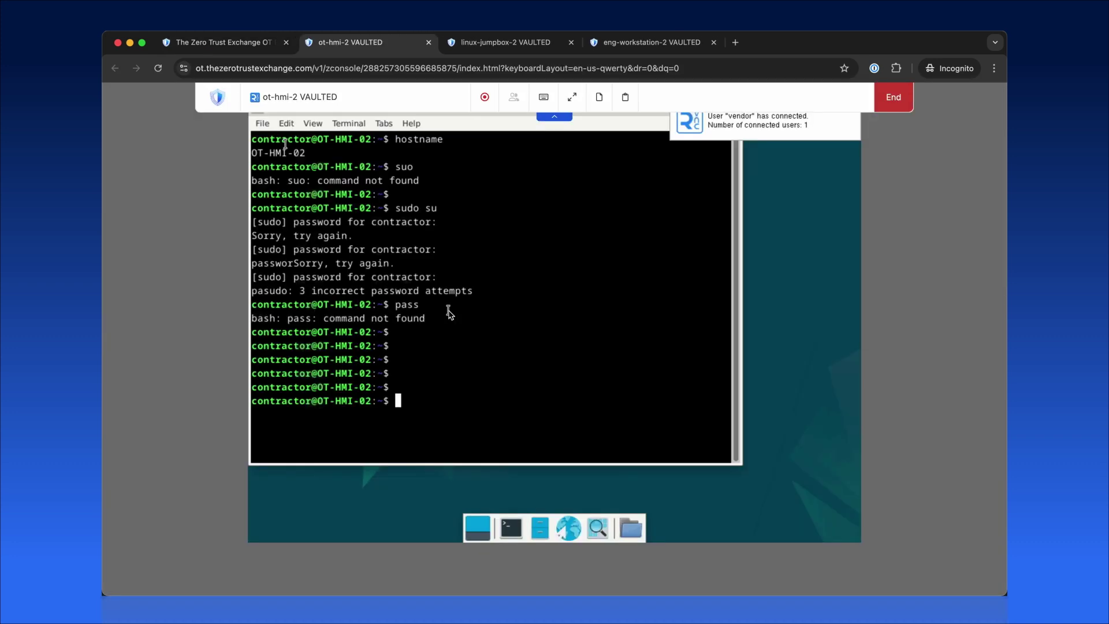
{"action": "left_click", "coordinate": [749, 132]}
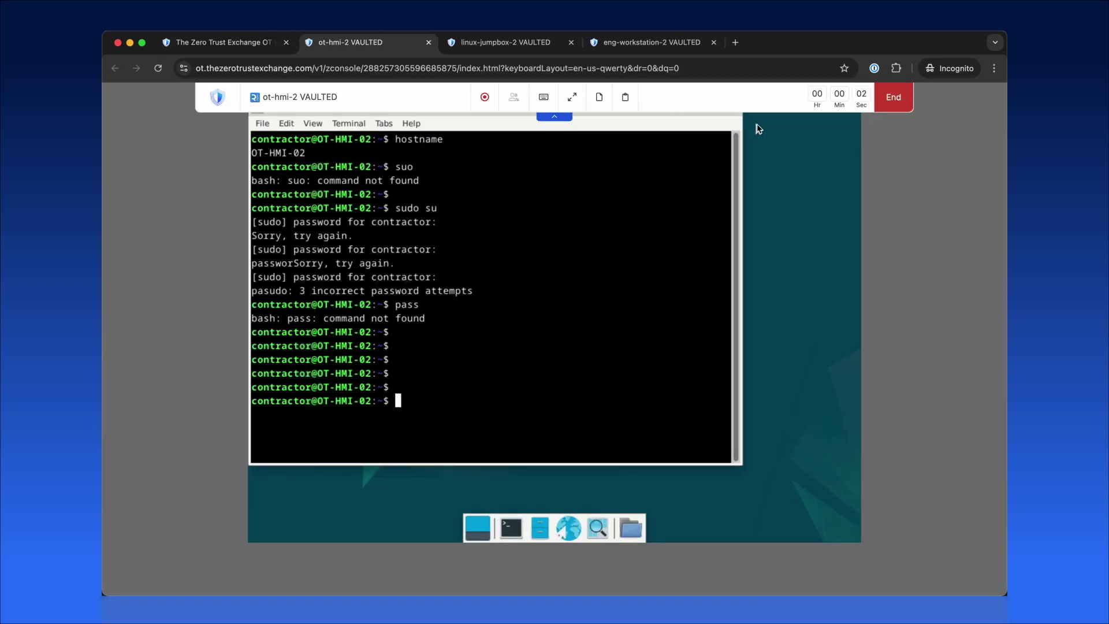
{"action": "left_click", "coordinate": [749, 215]}
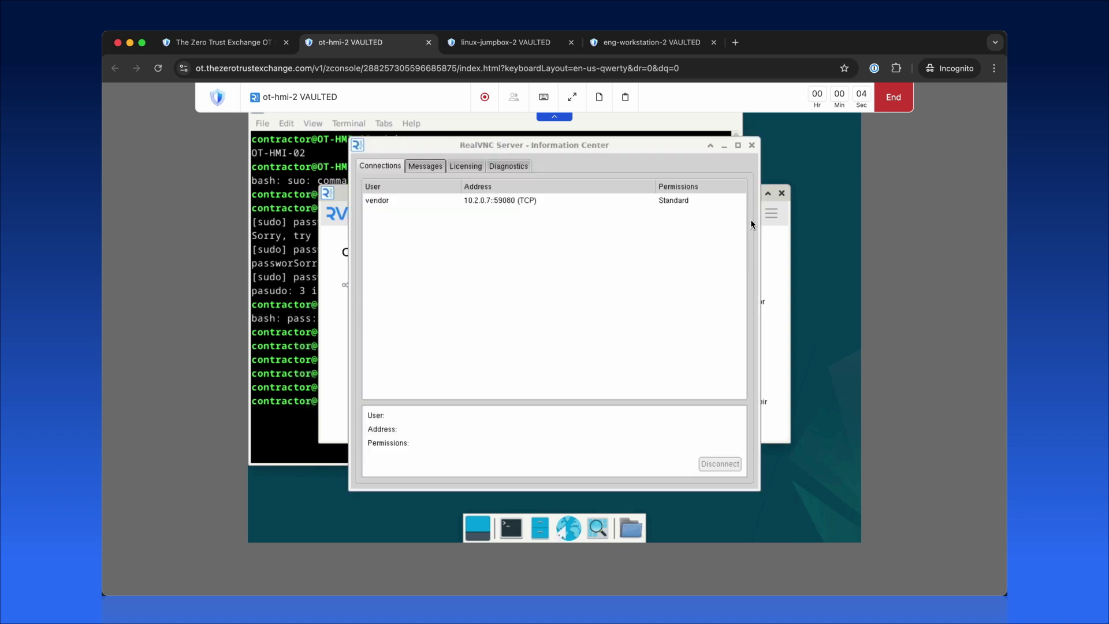
{"action": "left_click", "coordinate": [752, 146]}
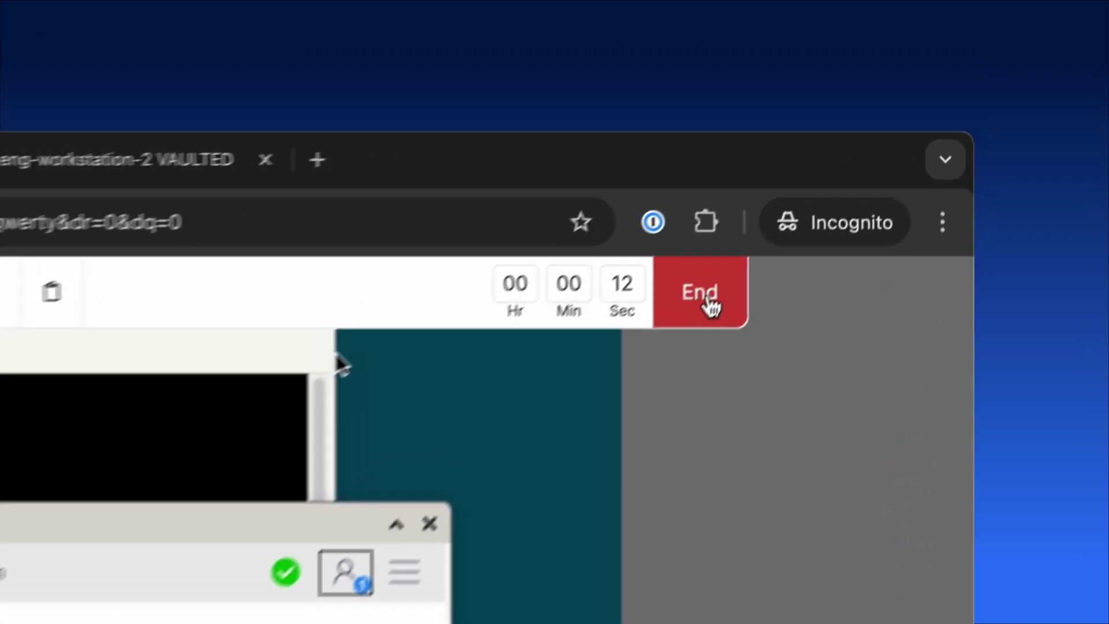
{"action": "left_click", "coordinate": [803, 205]}
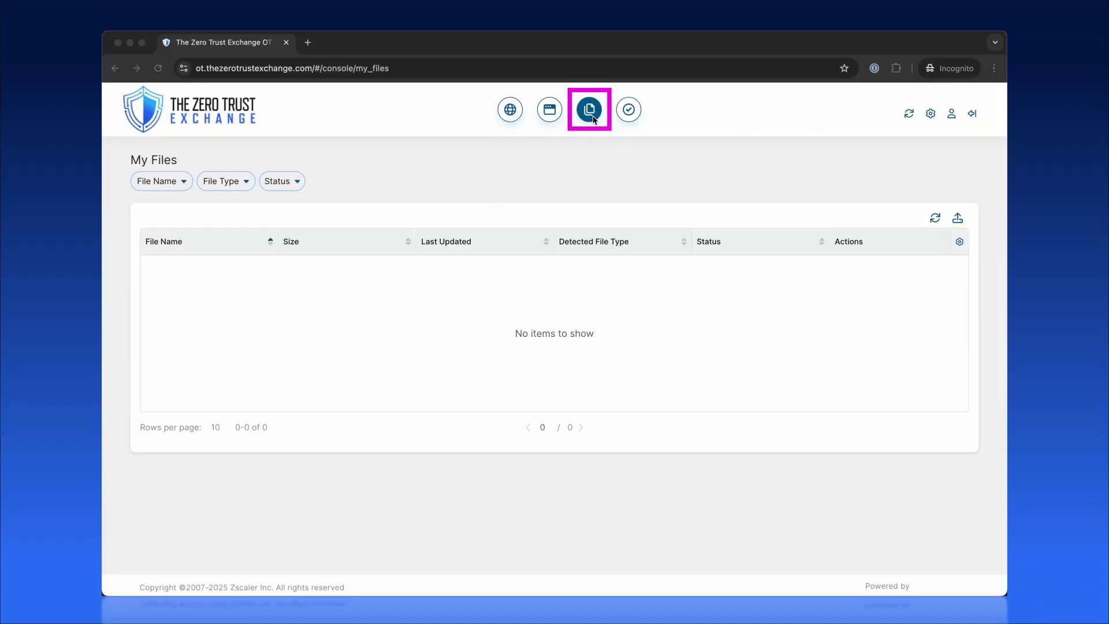
Step: Upload EICAR.txt and Populate_Existing_Flags_And_Overrides.xlsx from the Uploads folder to My Files
{"action": "left_click", "coordinate": [957, 218]}
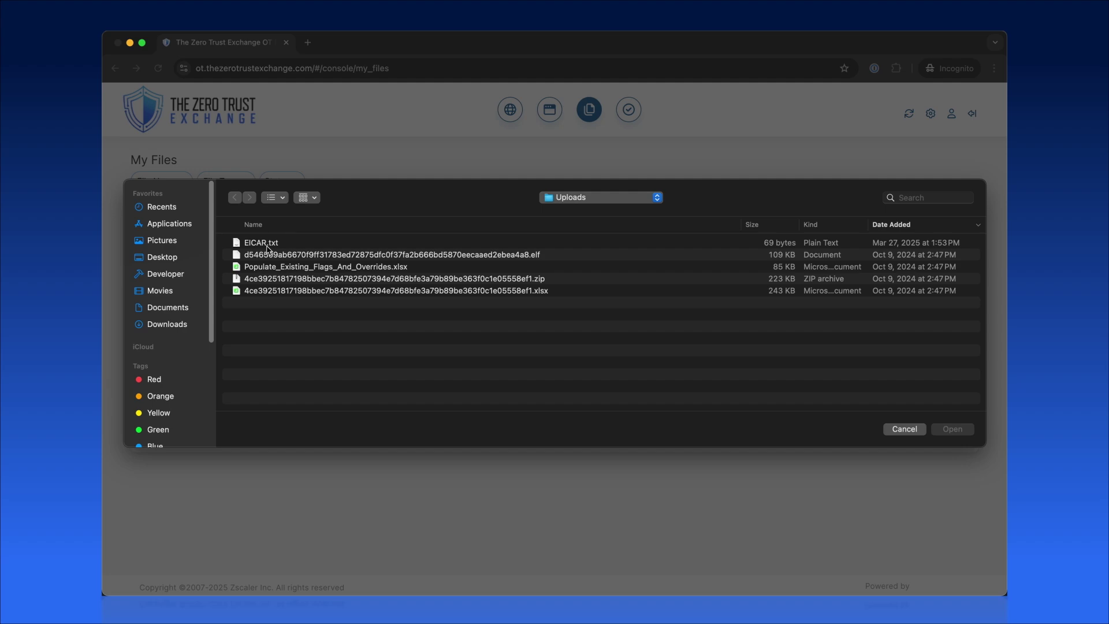
{"action": "double_click", "coordinate": [266, 243]}
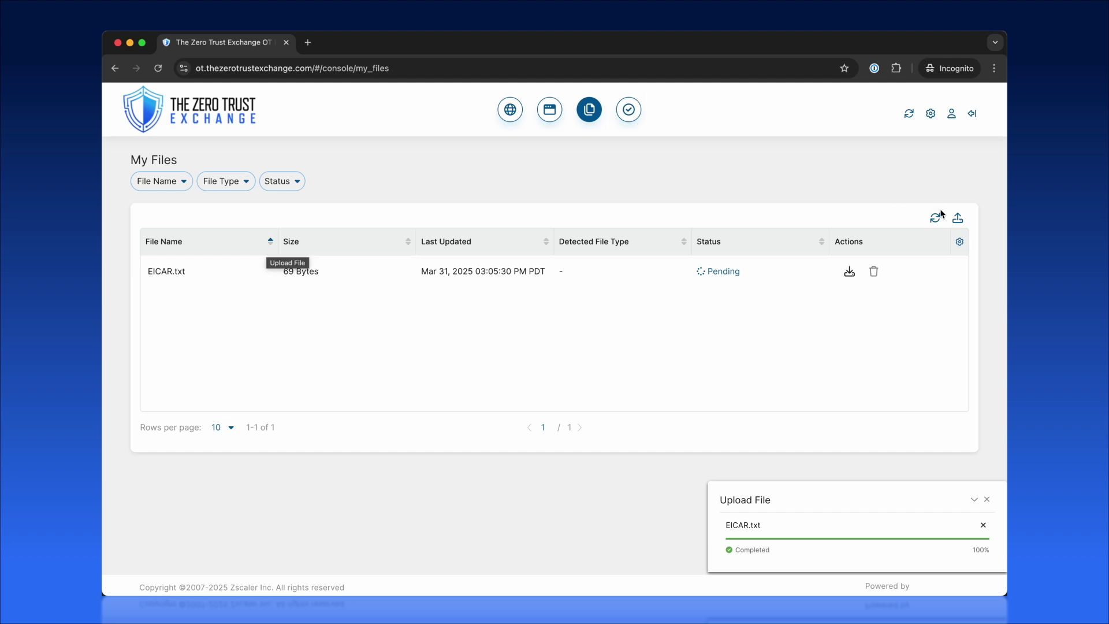
{"action": "left_click", "coordinate": [957, 218]}
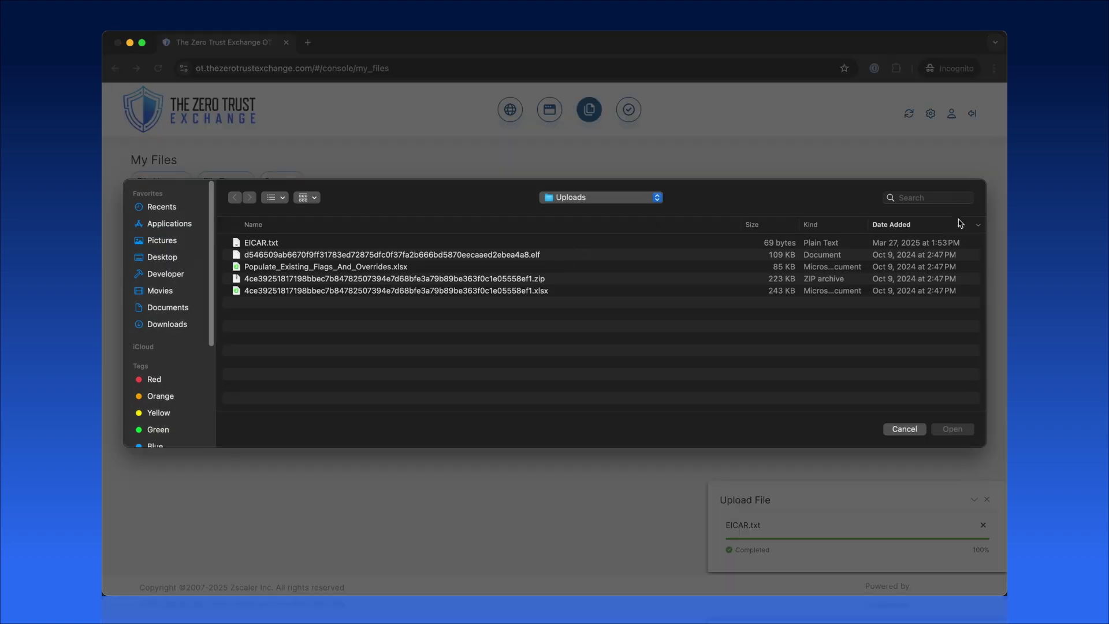
{"action": "double_click", "coordinate": [365, 267]}
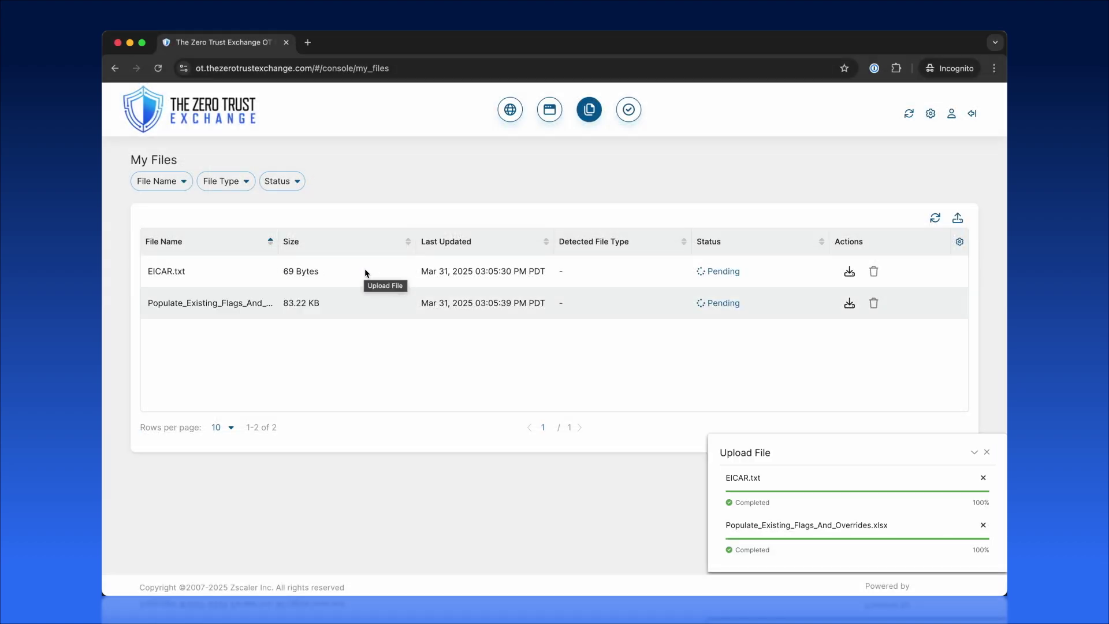
Step: Refresh My Files to see EICAR.txt flagged malicious, then return to My Consoles
{"action": "left_click", "coordinate": [987, 452]}
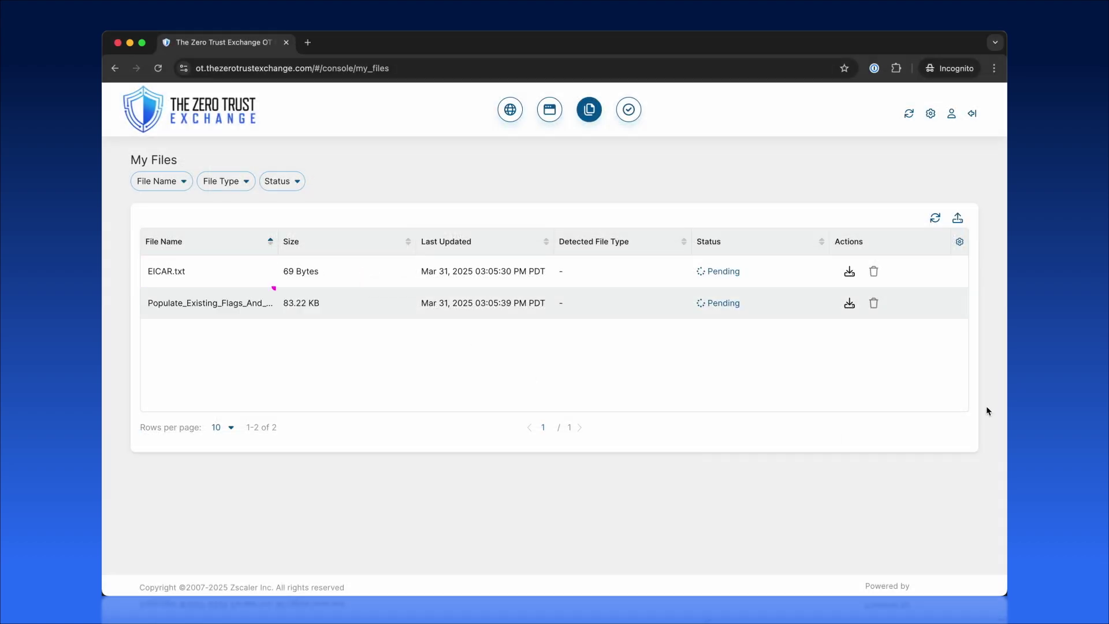
{"action": "left_click", "coordinate": [935, 219]}
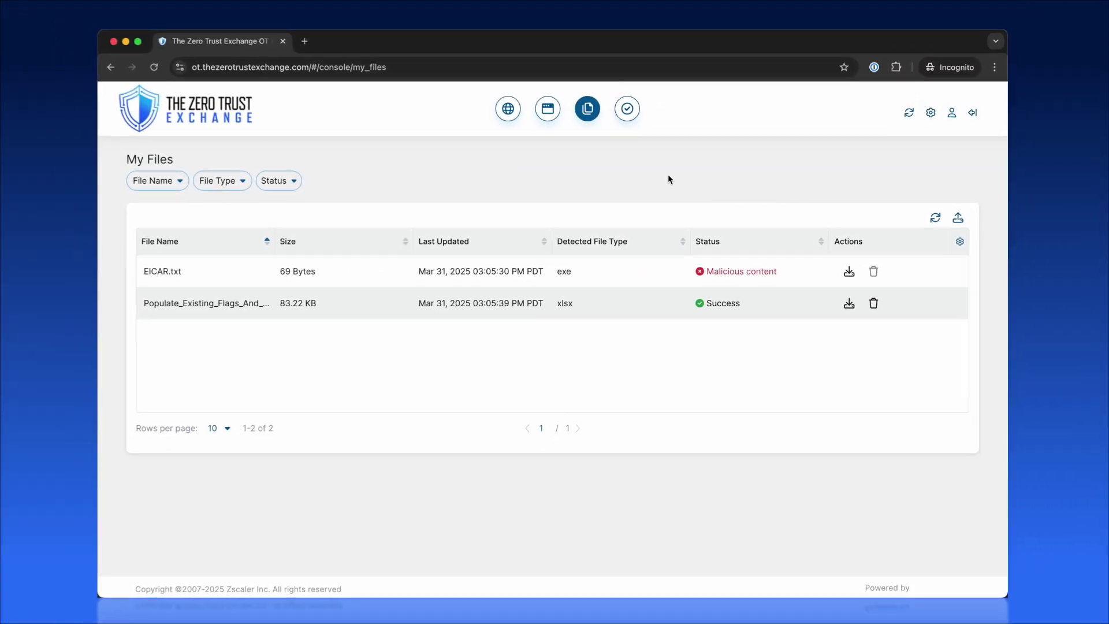
{"action": "left_click", "coordinate": [523, 100]}
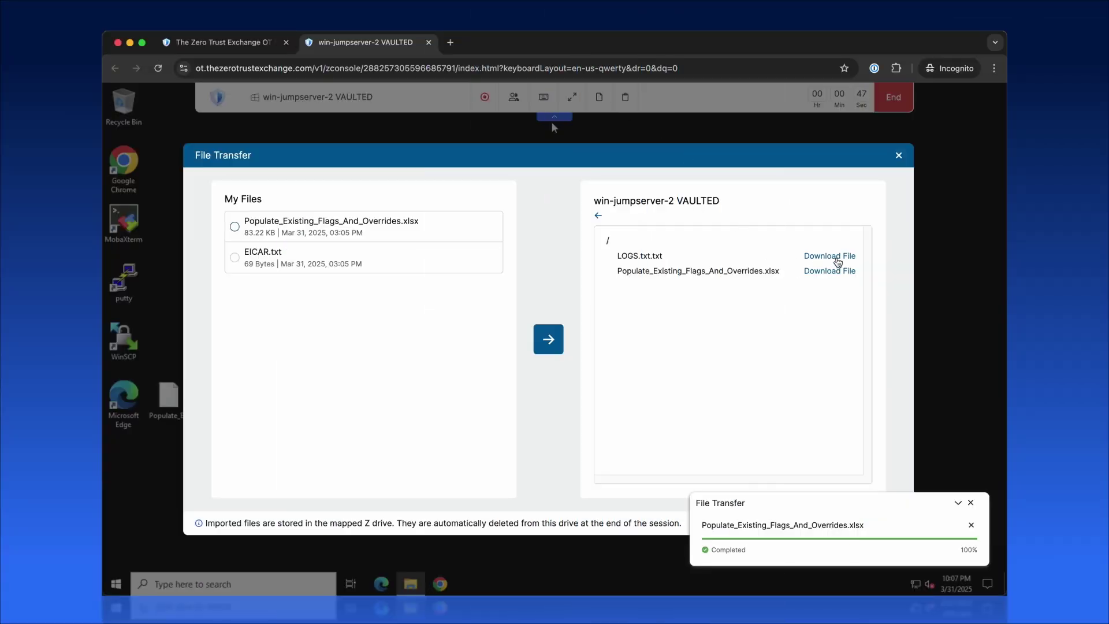
Step: Download LOGS.txt.txt from win-jumpserver-2 VAULTED and save it into Downloads
{"action": "left_click", "coordinate": [837, 257]}
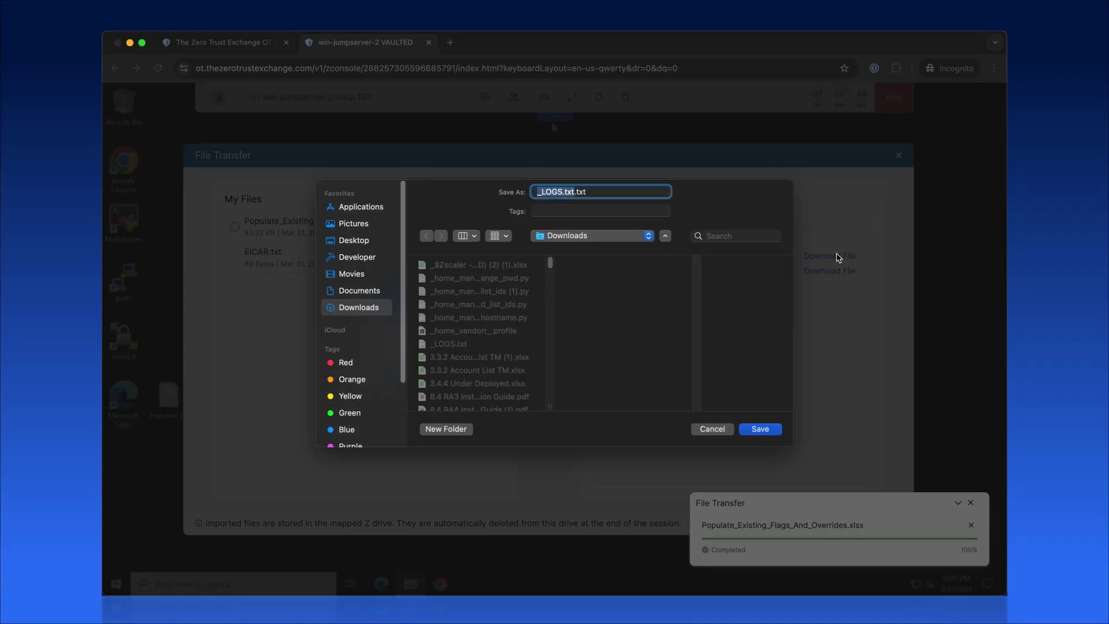
{"action": "left_click", "coordinate": [765, 431]}
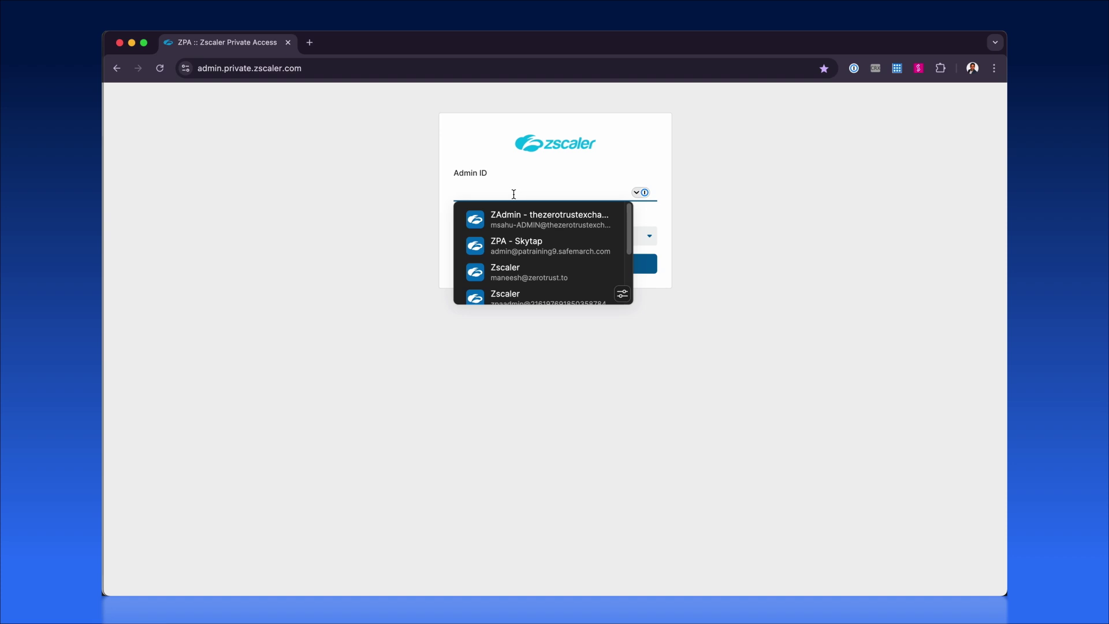
Step: Sign in with the saved admin account and expand Analytics in the sidebar
{"action": "left_click", "coordinate": [507, 215]}
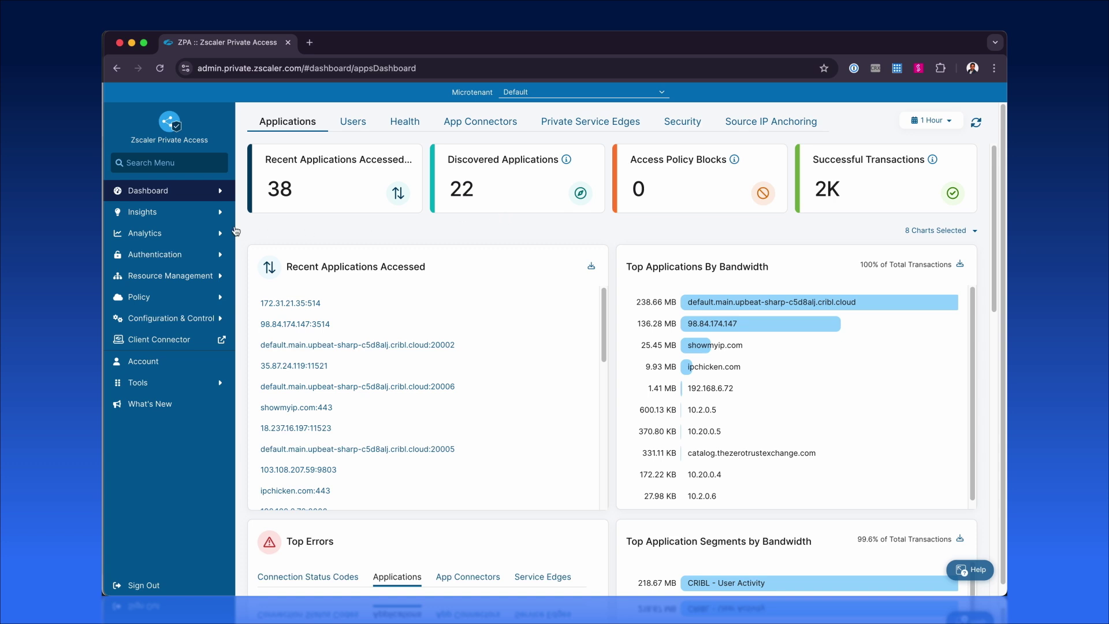
{"action": "left_click", "coordinate": [152, 234]}
Step: Filter Diagnostics logs by User: Client Type to Web Browser (209 entries) and play a session recording
{"action": "left_click", "coordinate": [149, 254]}
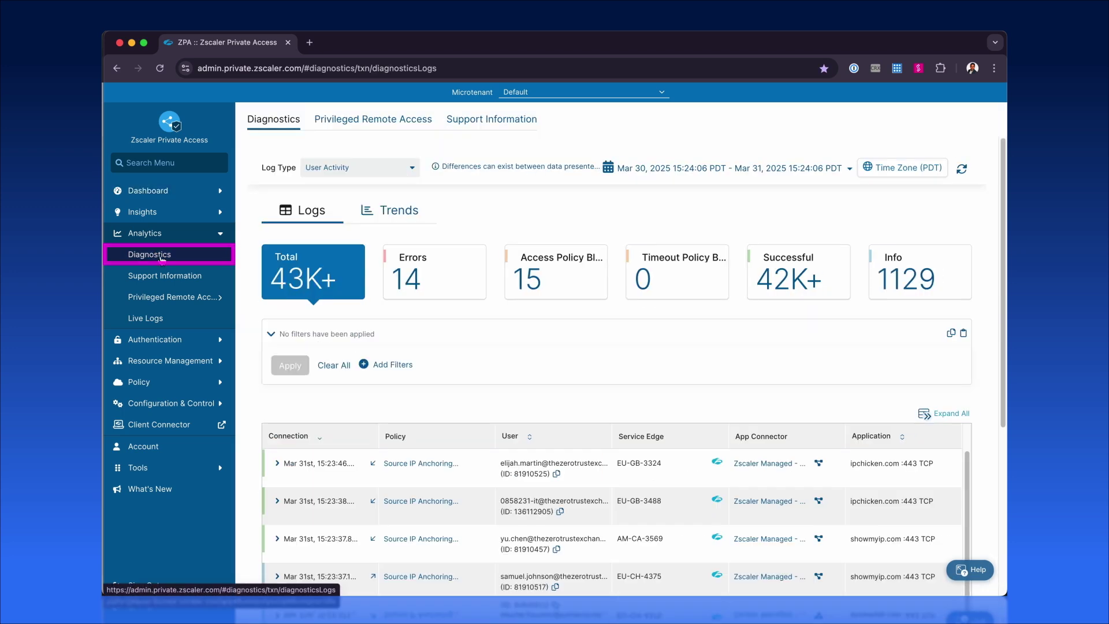
{"action": "left_click", "coordinate": [386, 365]}
{"action": "scroll", "coordinate": [507, 445], "scroll_direction": "down", "scroll_amount": 10}
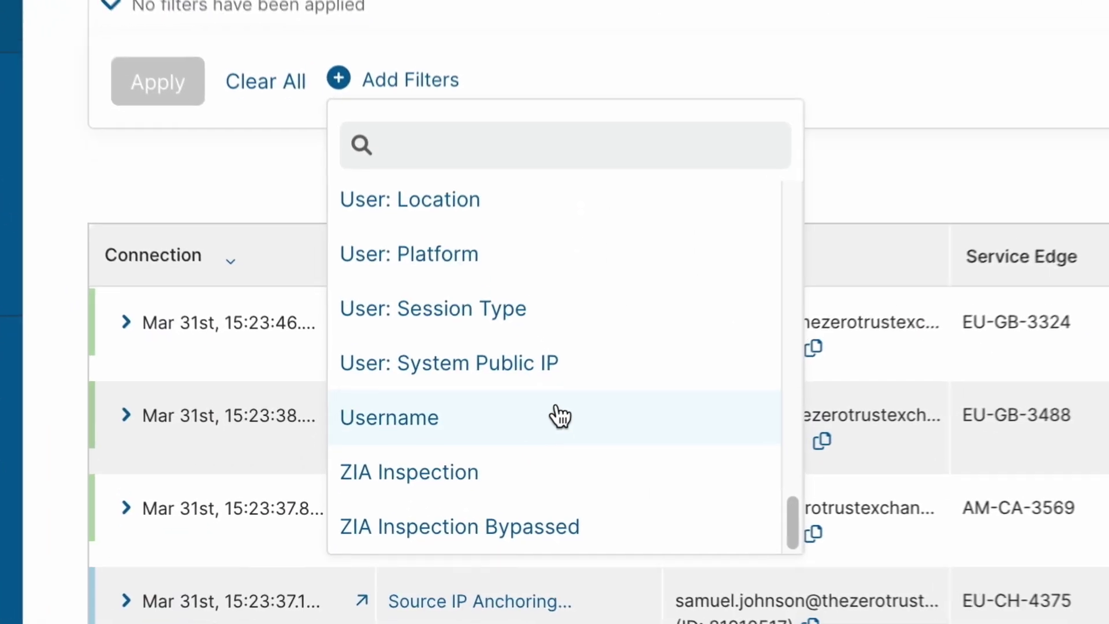
{"action": "scroll", "coordinate": [564, 411], "scroll_direction": "up", "scroll_amount": 2}
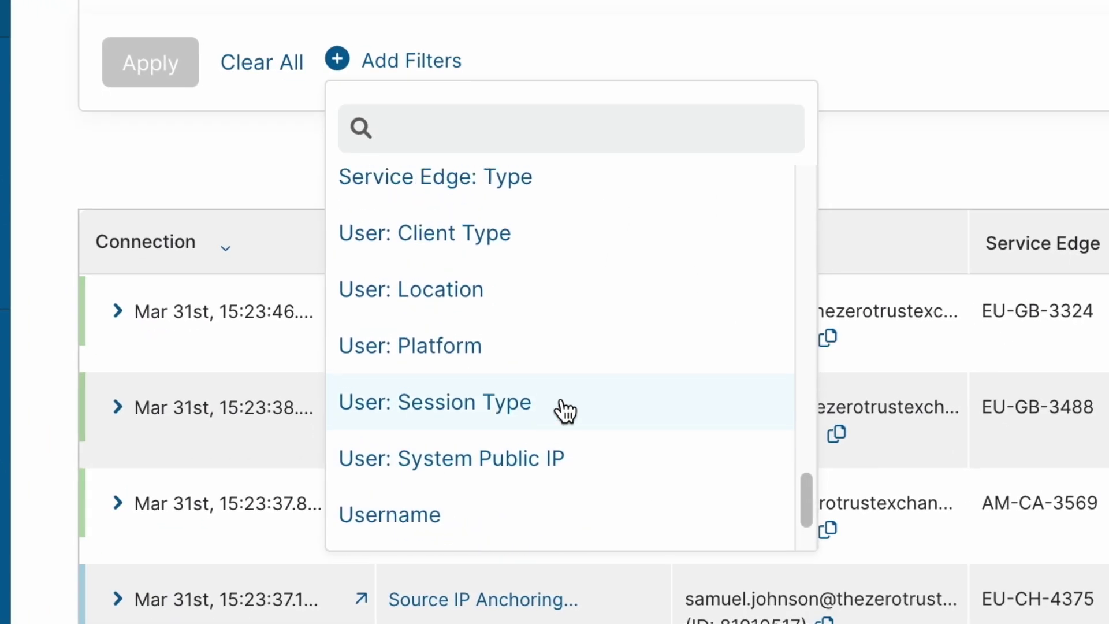
{"action": "left_click", "coordinate": [466, 250]}
{"action": "left_click", "coordinate": [355, 124]}
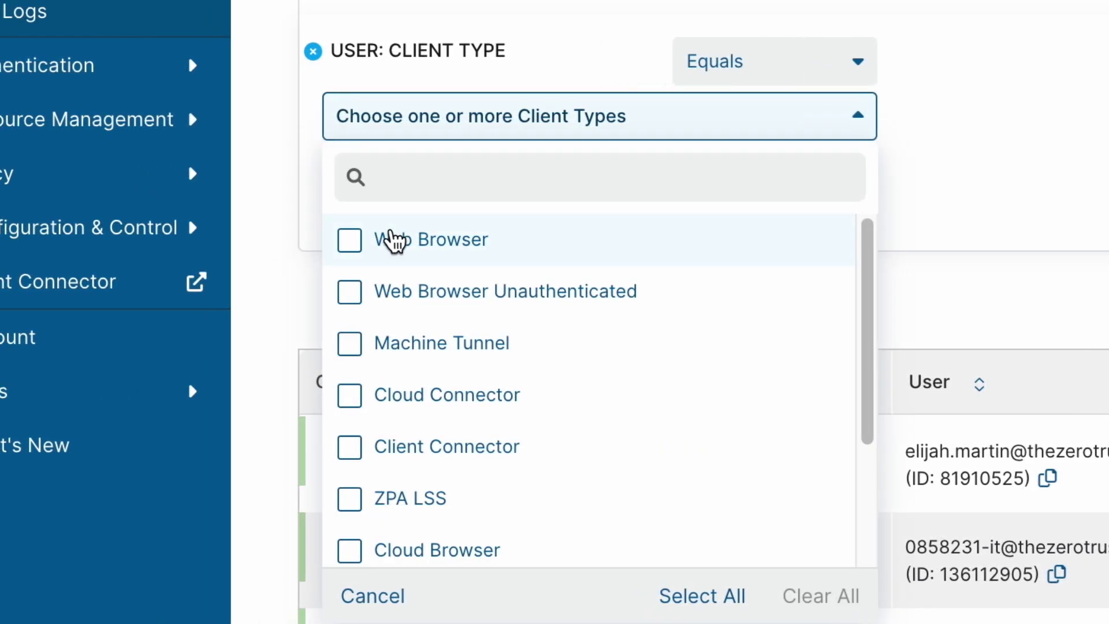
{"action": "left_click", "coordinate": [203, 240]}
{"action": "left_click", "coordinate": [818, 131]}
{"action": "left_click", "coordinate": [357, 221]}
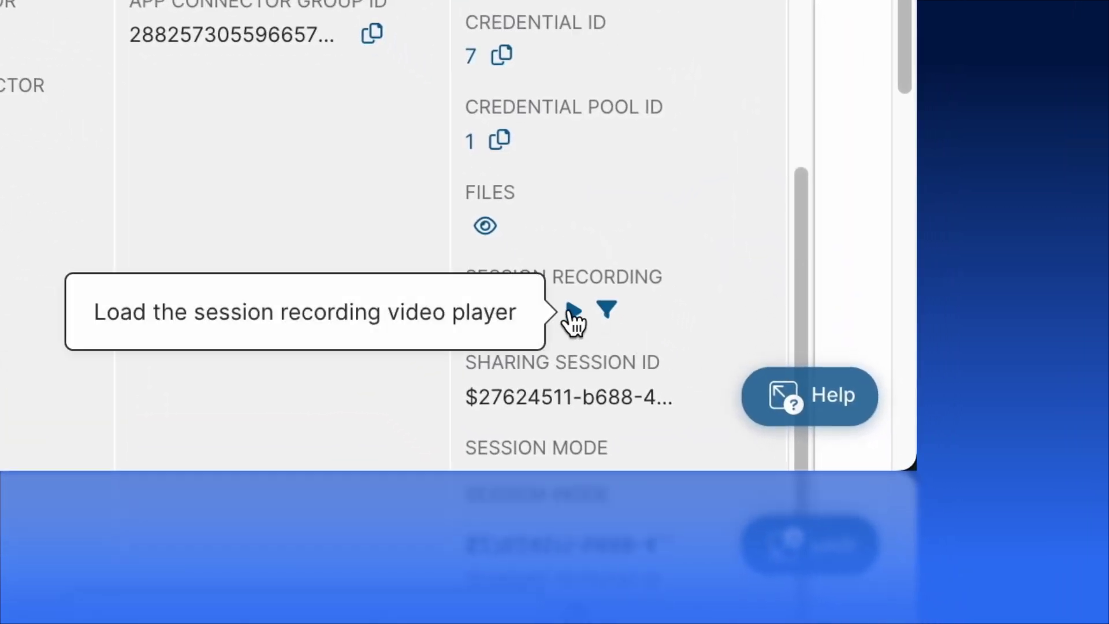
{"action": "left_click", "coordinate": [578, 316]}
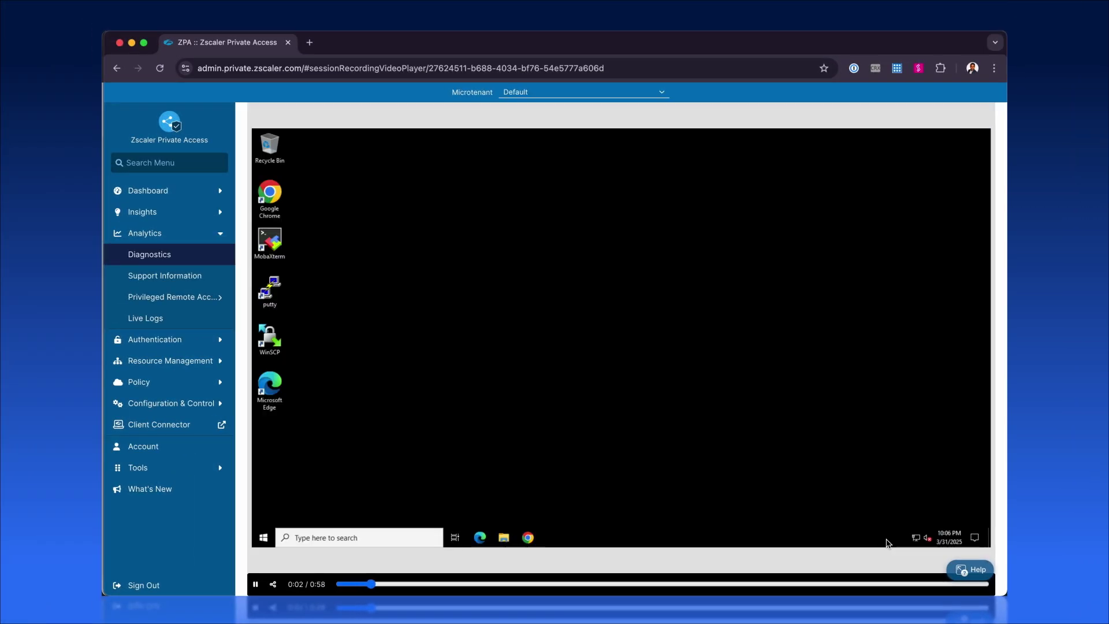
Step: Skip the session recording ahead, pause at 0:37, and copy a share link starting at that time
{"action": "left_click", "coordinate": [492, 585]}
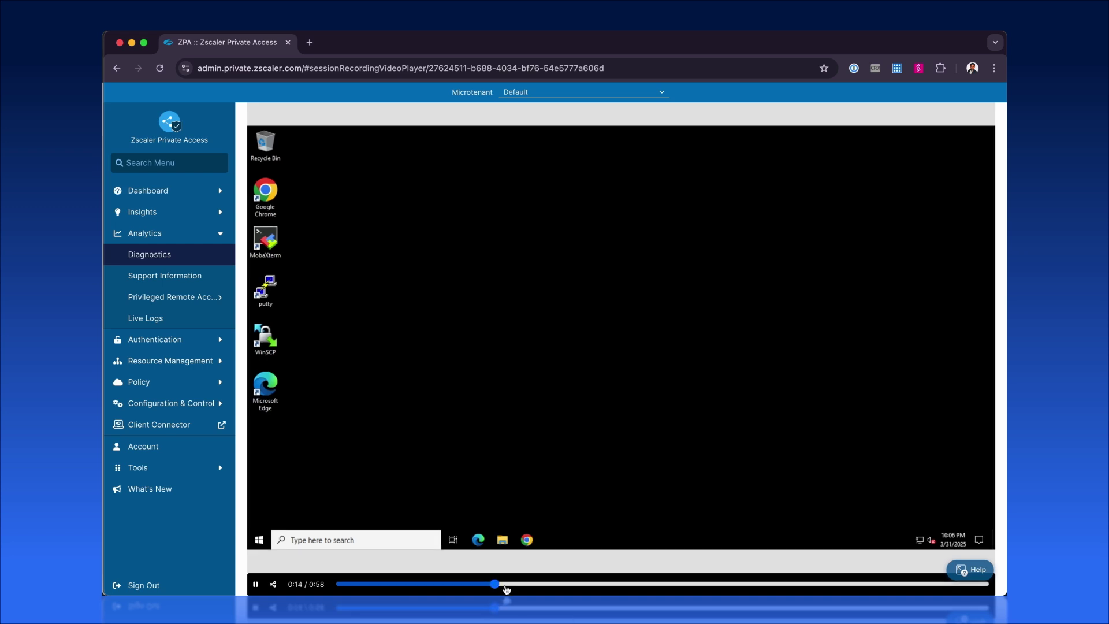
{"action": "left_click", "coordinate": [585, 584]}
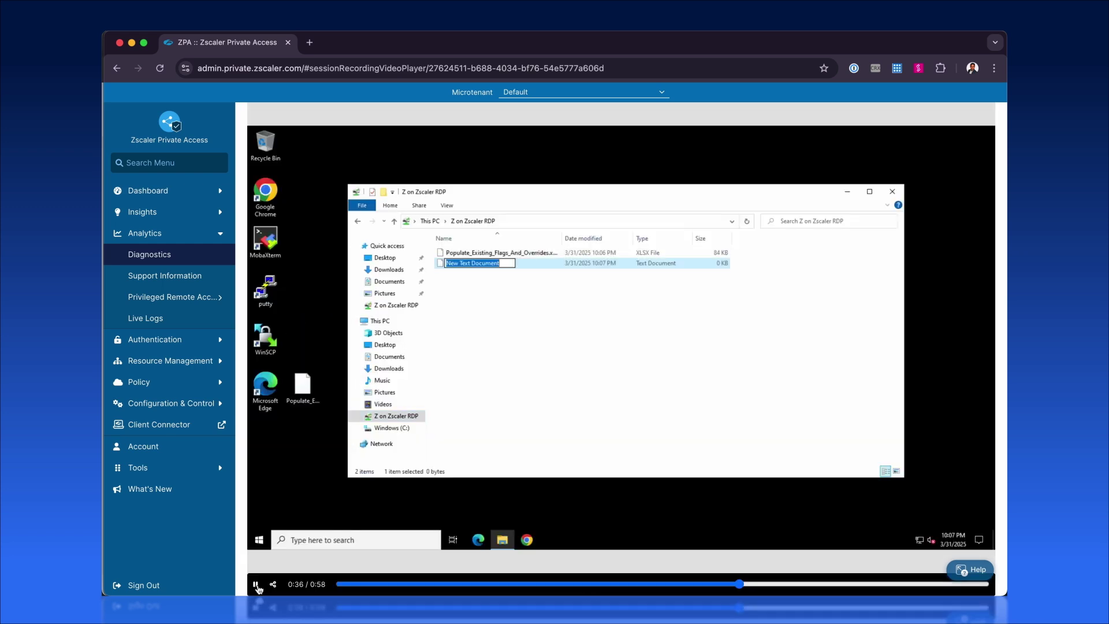
{"action": "left_click", "coordinate": [256, 585]}
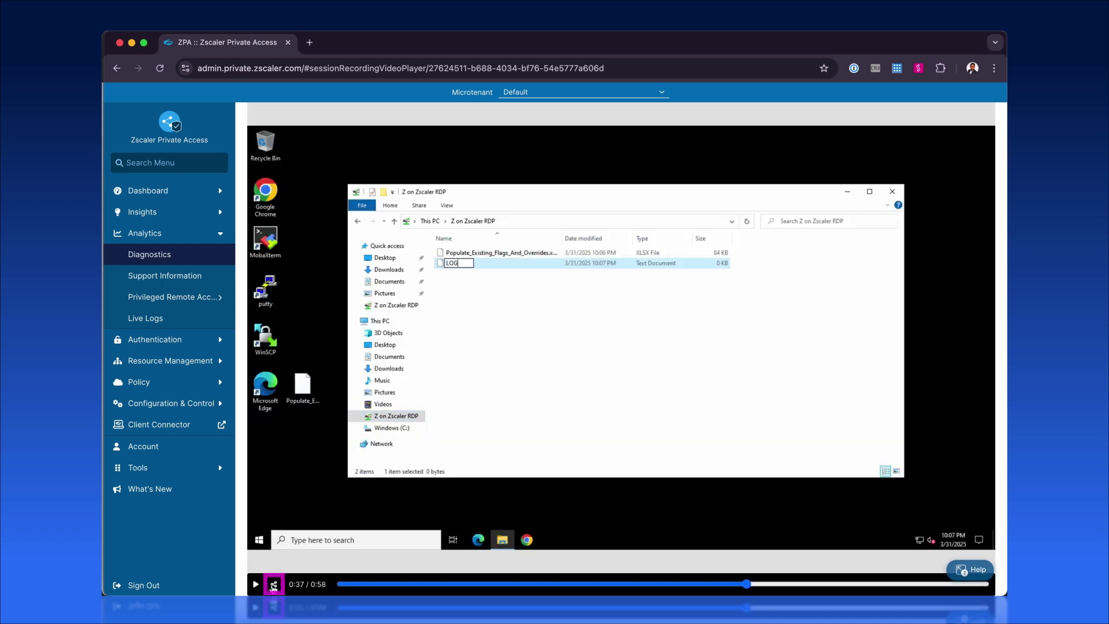
{"action": "left_click", "coordinate": [273, 584]}
{"action": "left_click", "coordinate": [378, 269]}
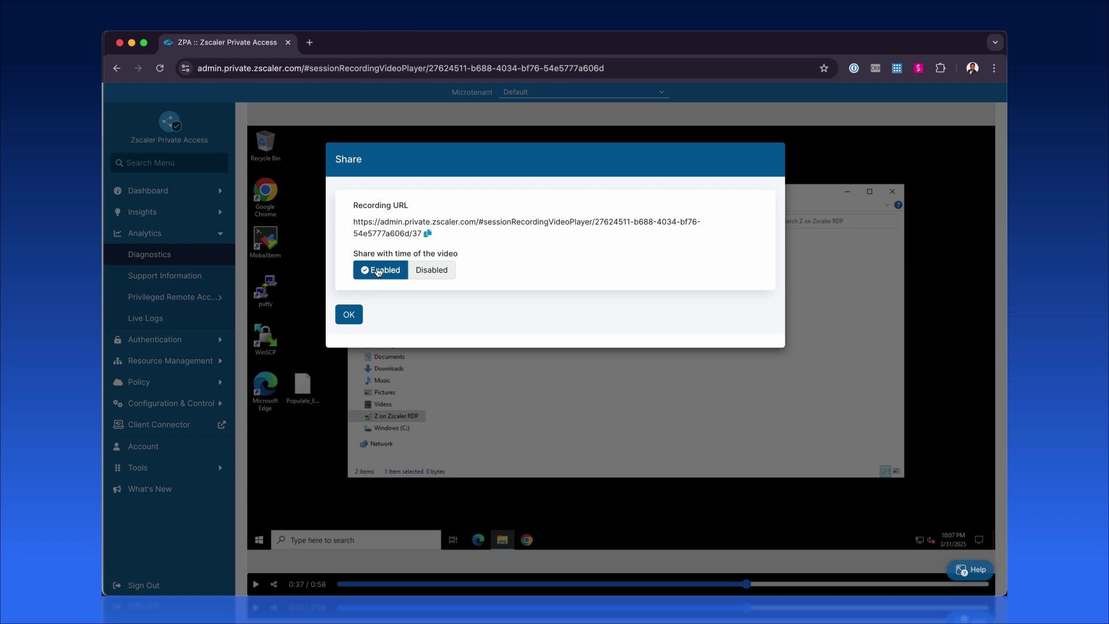
{"action": "left_click", "coordinate": [428, 234]}
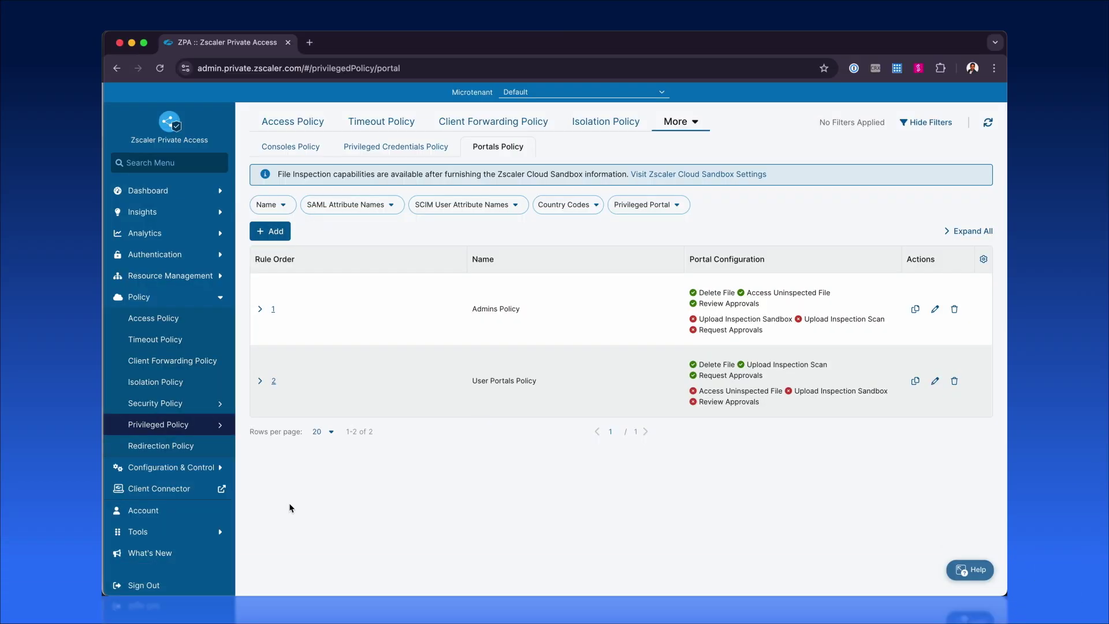
Step: Open the Privileged Policy's Consoles Policy rules and edit rule 1, External Policy
{"action": "mouse_move", "coordinate": [179, 425]}
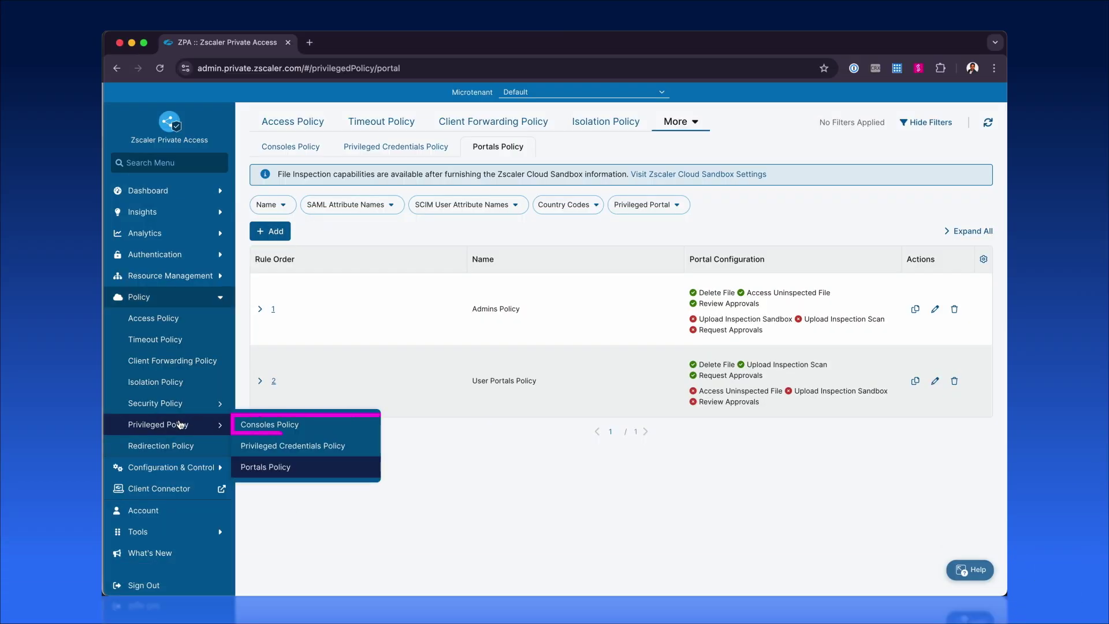
{"action": "left_click", "coordinate": [266, 433]}
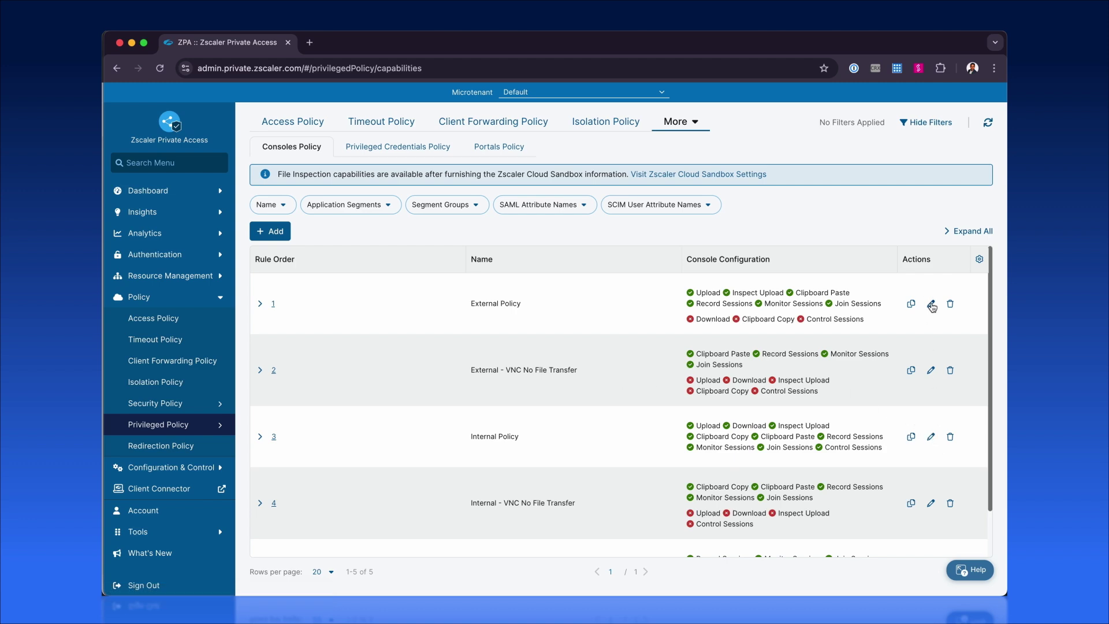
{"action": "left_click", "coordinate": [931, 304]}
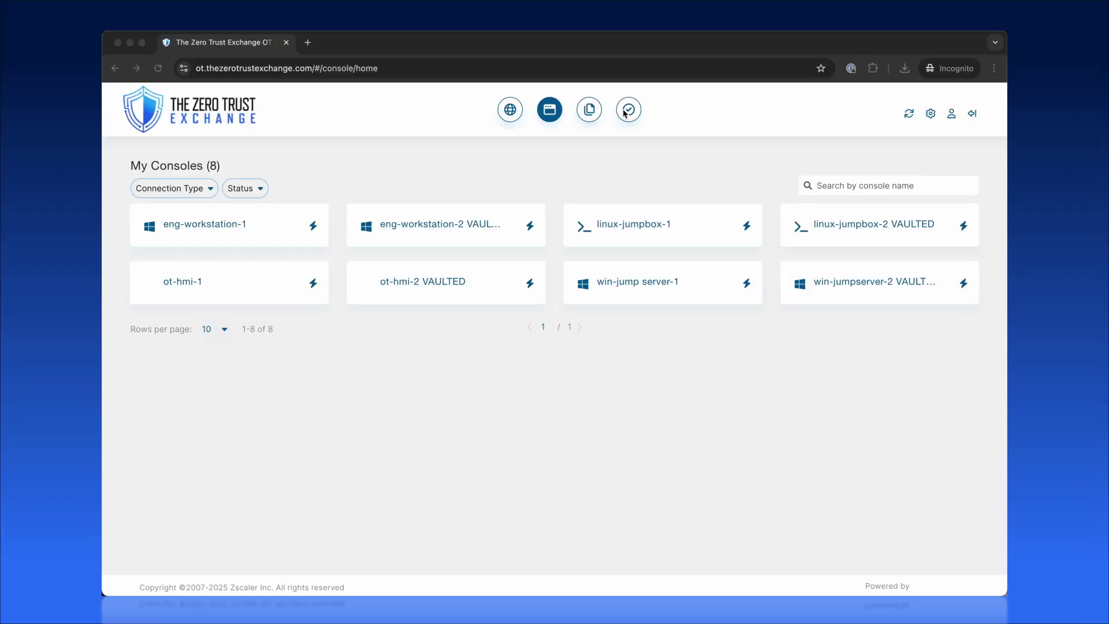
Step: Start a new approval request for the Restricted microtenant's Linux and Windows servers
{"action": "left_click", "coordinate": [628, 111]}
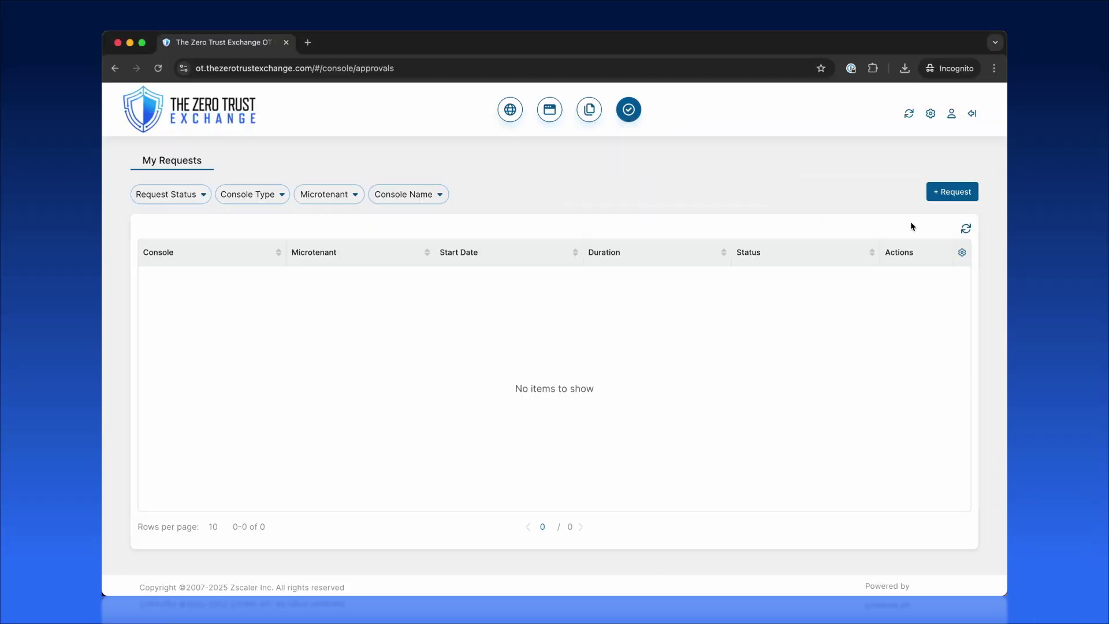
{"action": "left_click", "coordinate": [954, 191]}
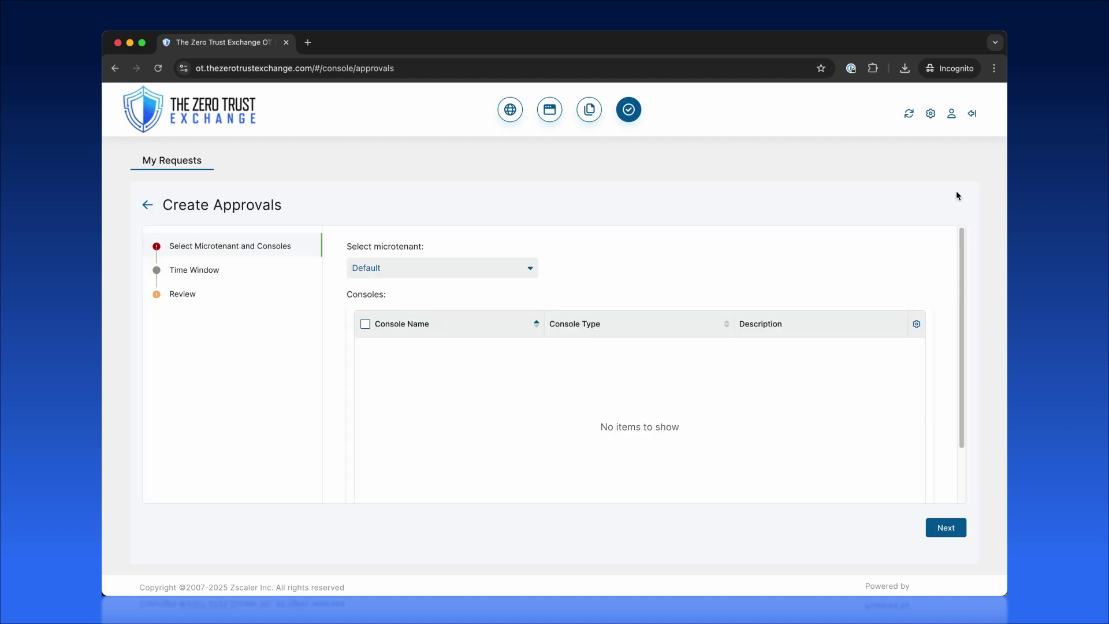
{"action": "left_click", "coordinate": [526, 276]}
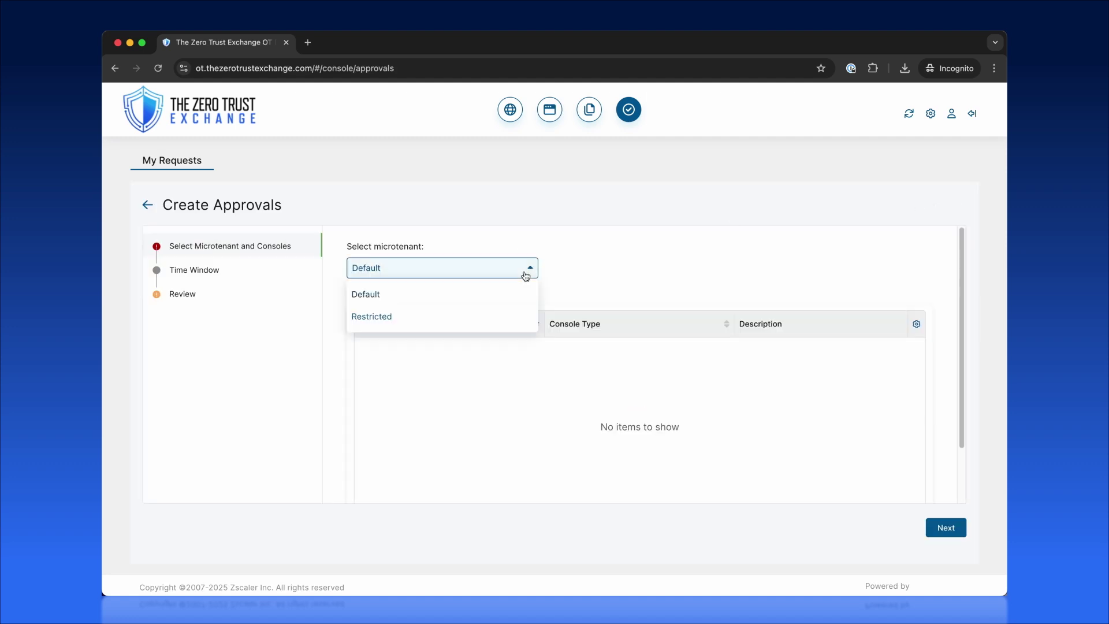
{"action": "left_click", "coordinate": [398, 322]}
{"action": "left_click", "coordinate": [368, 354]}
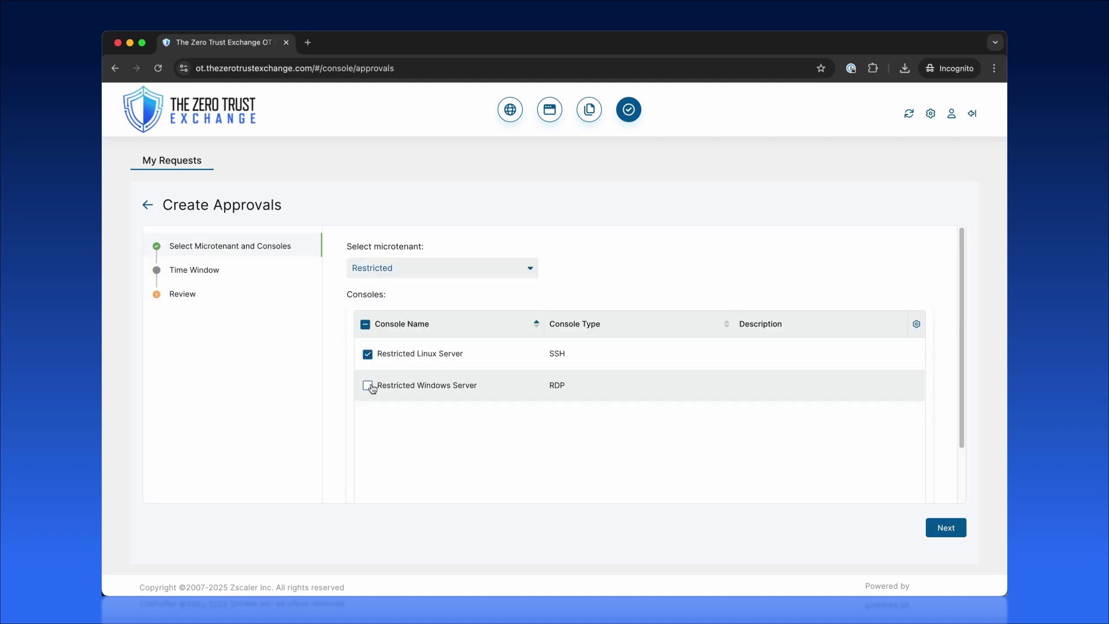
{"action": "left_click", "coordinate": [367, 385]}
{"action": "left_click", "coordinate": [946, 527]}
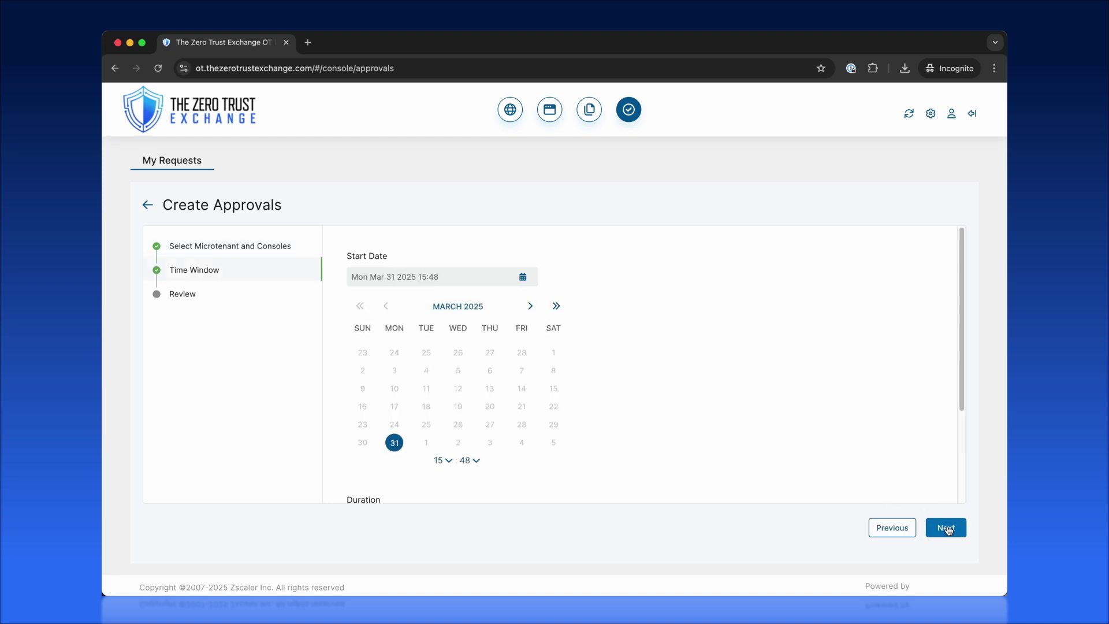
Step: Set start 15:50, duration 2 weeks, reason 'Need to do maintainence', then go to review
{"action": "left_click", "coordinate": [476, 460]}
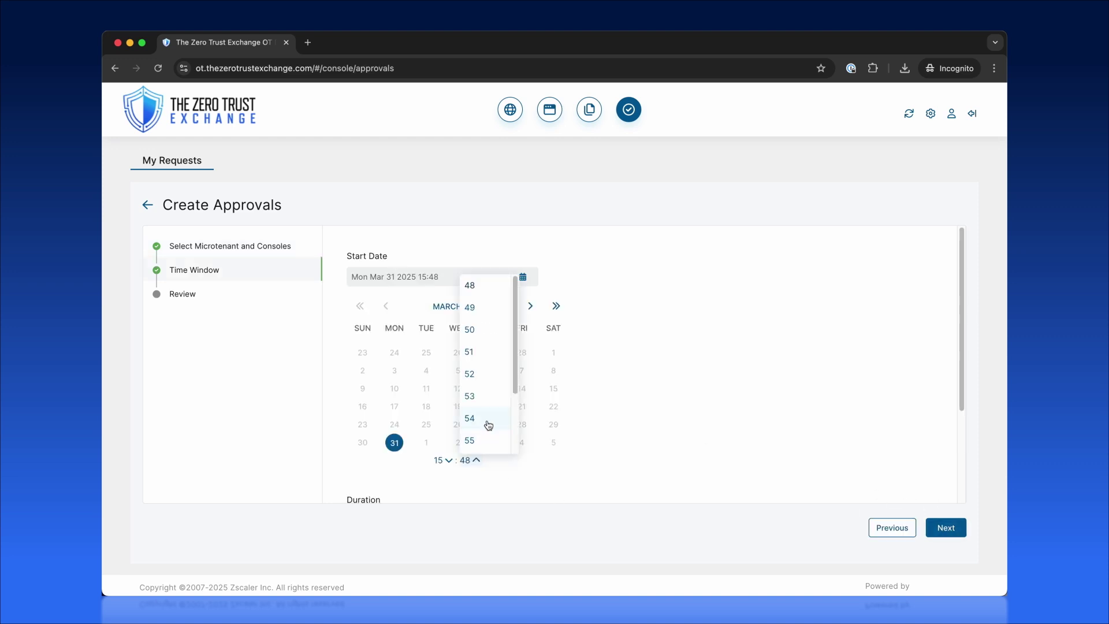
{"action": "left_click", "coordinate": [480, 330]}
{"action": "scroll", "coordinate": [615, 431], "scroll_direction": "down", "scroll_amount": 3}
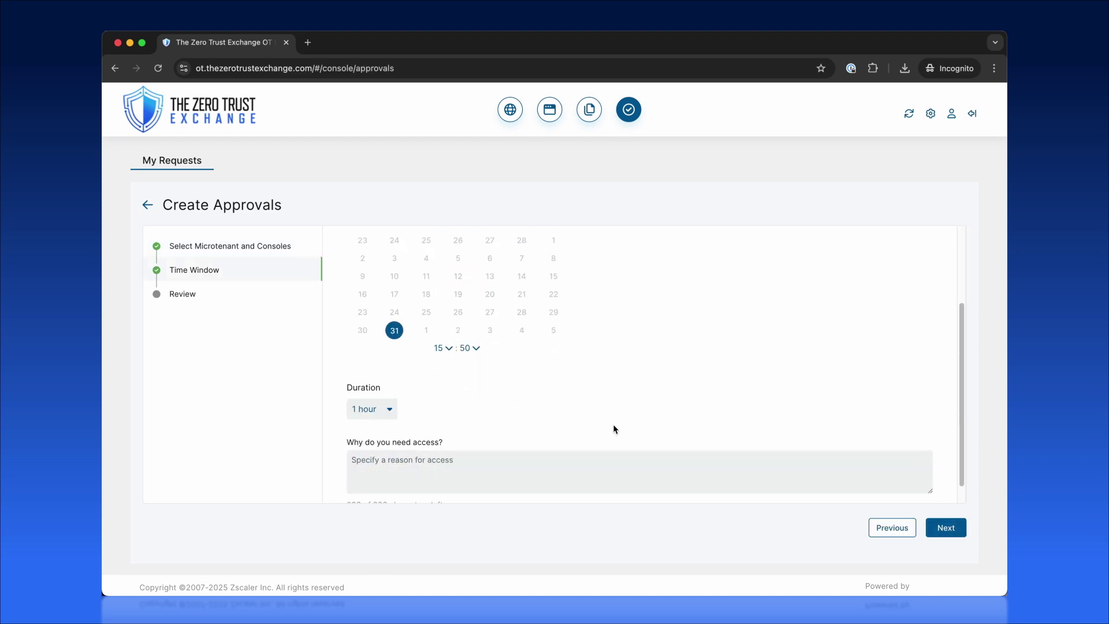
{"action": "left_click", "coordinate": [373, 390]}
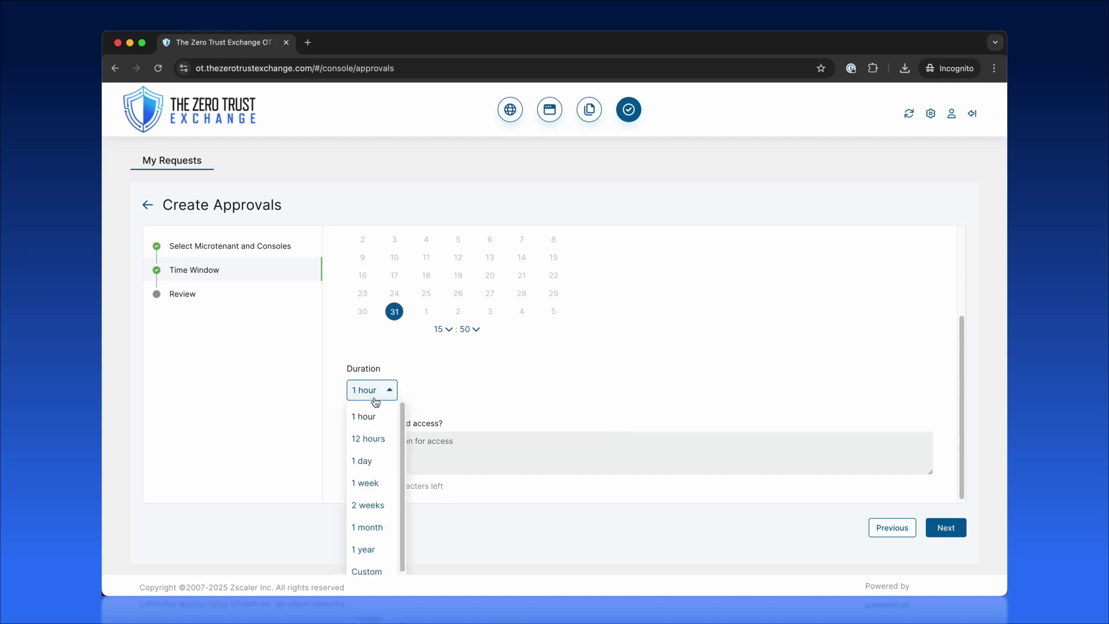
{"action": "left_click", "coordinate": [374, 505]}
{"action": "left_click", "coordinate": [390, 450]}
{"action": "type", "text": "Need to do mai"}
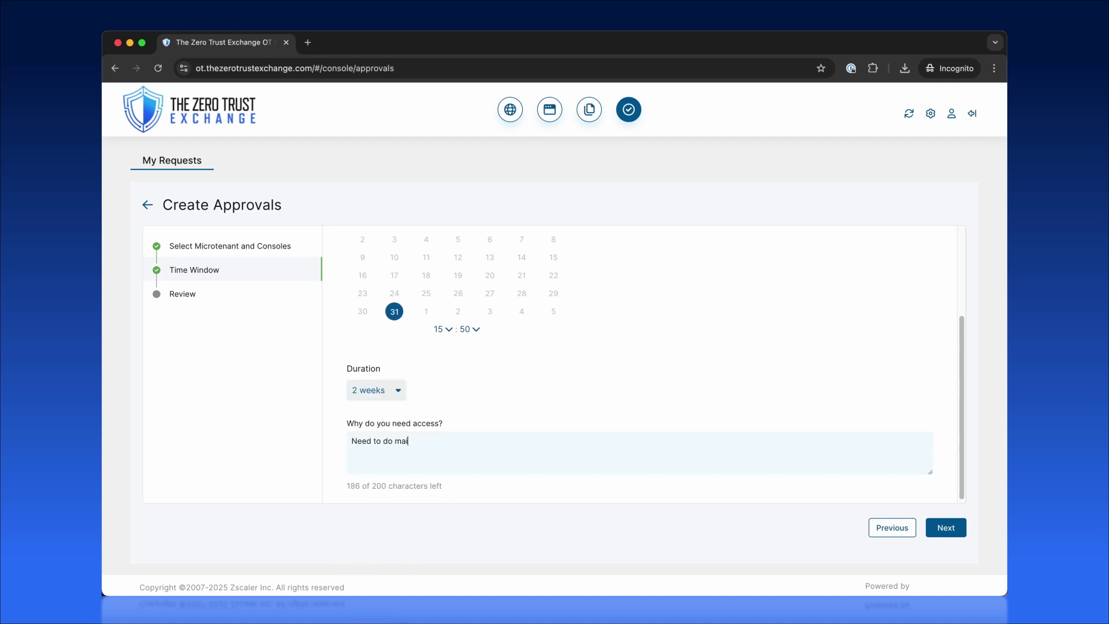
{"action": "type", "text": "ntainence"}
{"action": "left_click", "coordinate": [946, 527]}
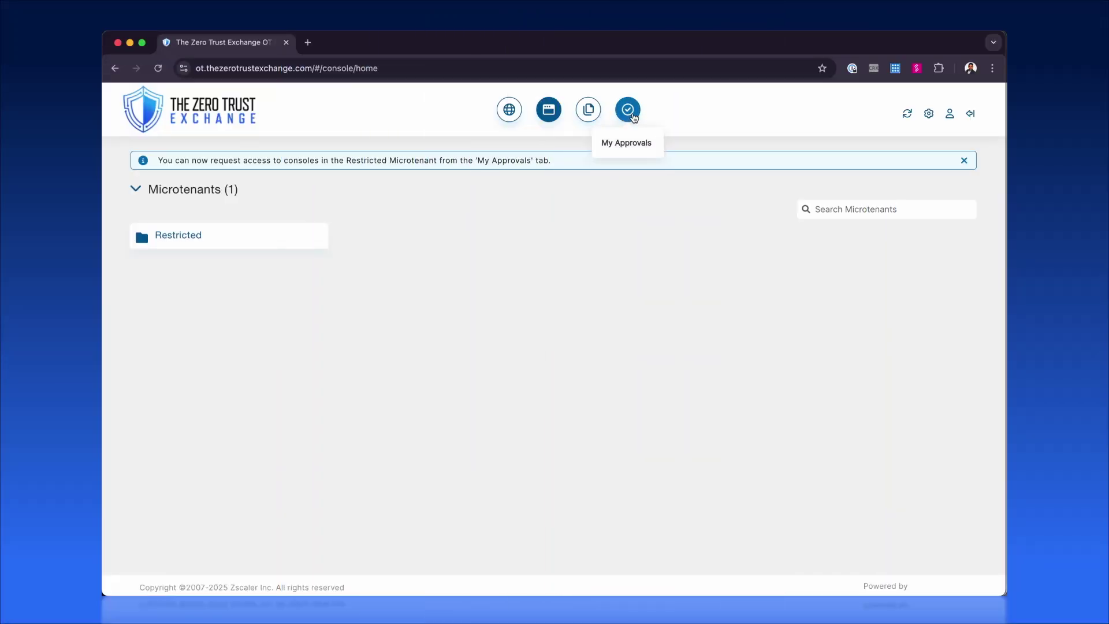
Step: Open the pending request in My Approvals and shorten its time window to 1 hour
{"action": "left_click", "coordinate": [628, 109]}
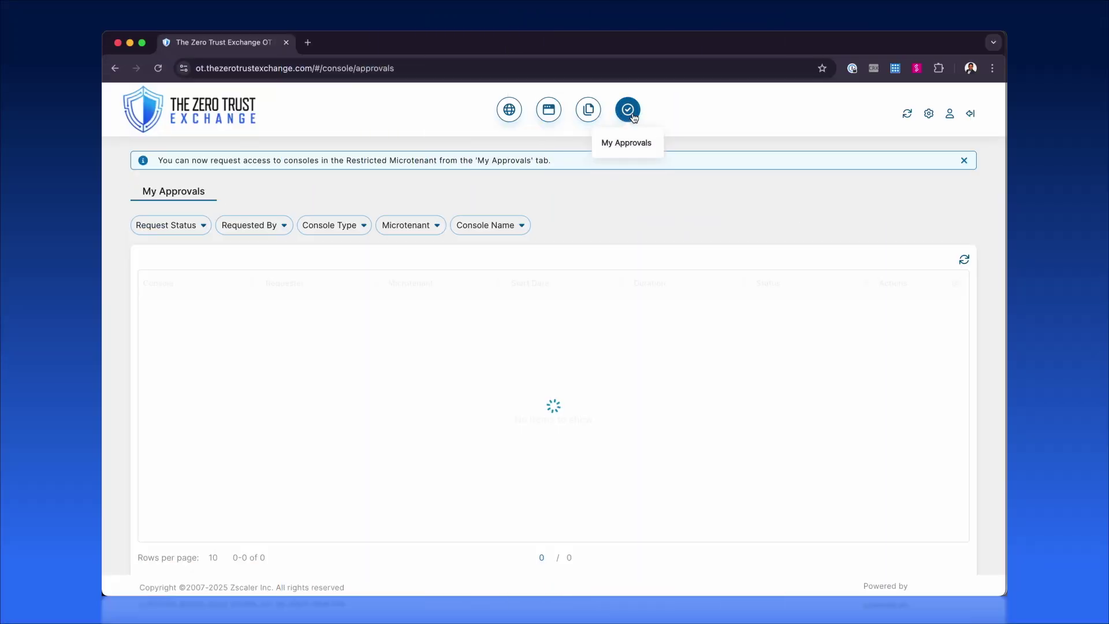
{"action": "left_click", "coordinate": [879, 375]}
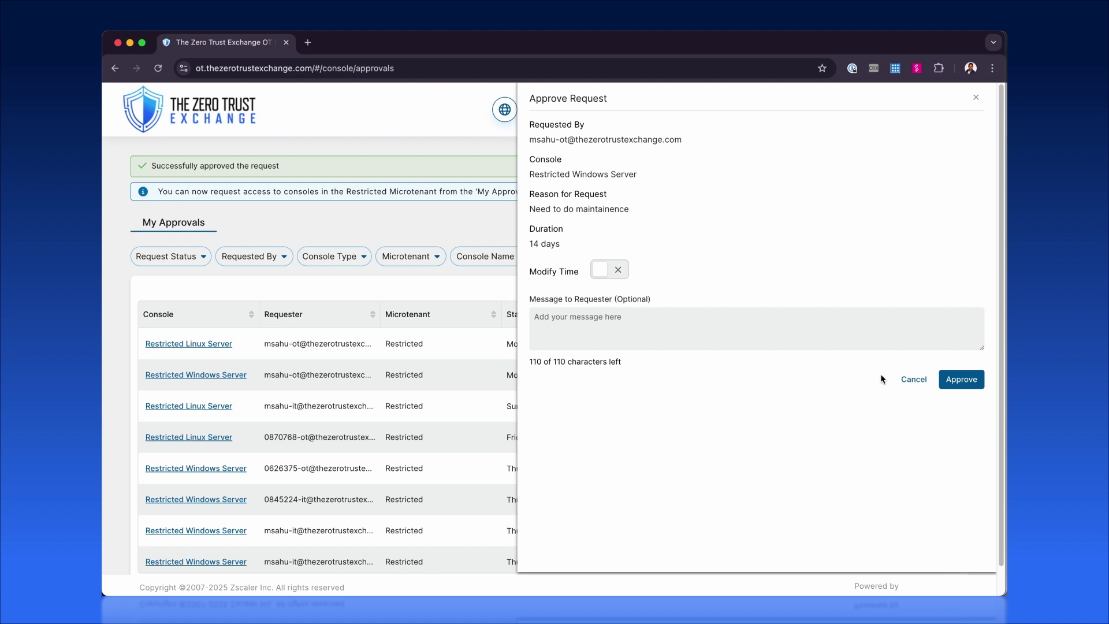
{"action": "left_click", "coordinate": [613, 276]}
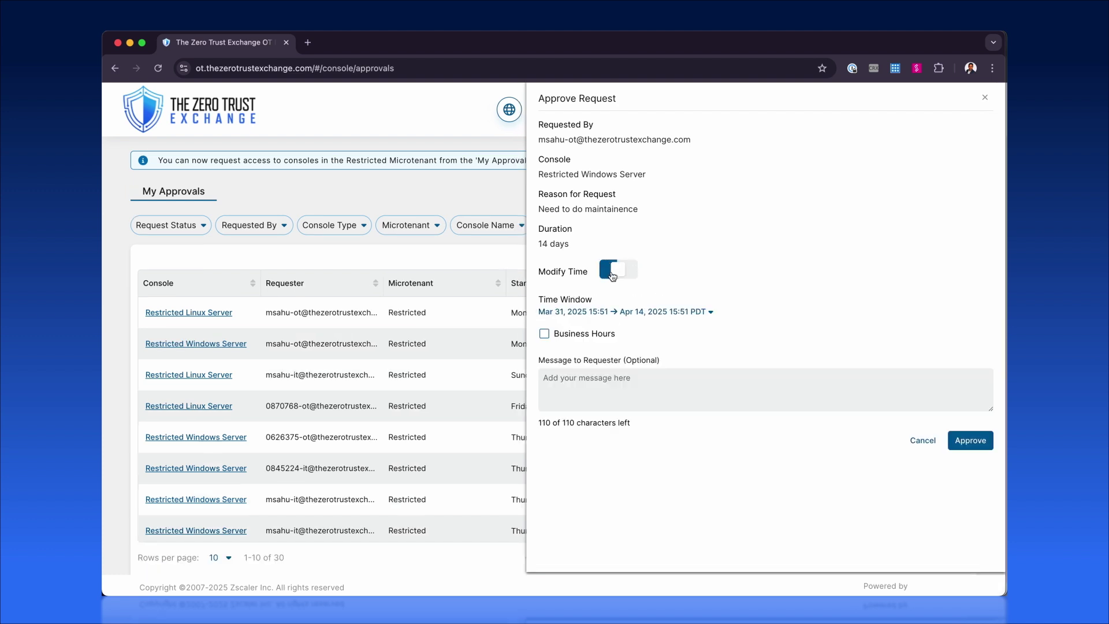
{"action": "left_click", "coordinate": [601, 315]}
{"action": "left_click", "coordinate": [569, 335]}
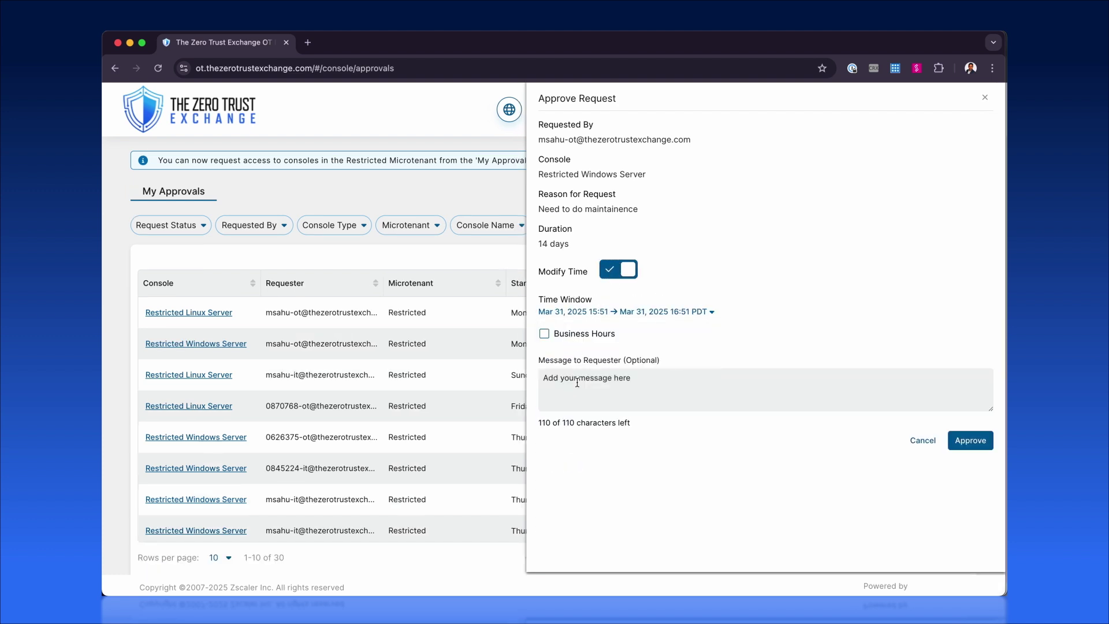
Step: Limit access to business hours Tuesday–Friday, add a one-hour note to the requester, and approve
{"action": "left_click", "coordinate": [577, 334]}
{"action": "left_click", "coordinate": [589, 362]}
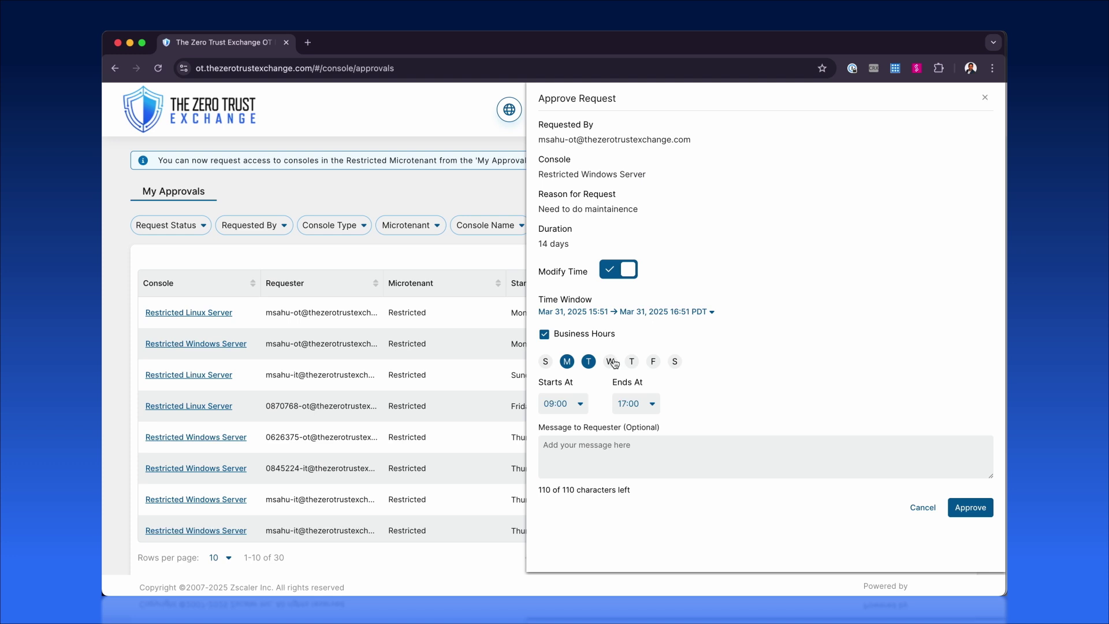
{"action": "left_click", "coordinate": [610, 361]}
{"action": "left_click", "coordinate": [631, 361]}
{"action": "left_click", "coordinate": [652, 361]}
{"action": "left_click", "coordinate": [595, 448]}
{"action": "type", "text": "Onl"}
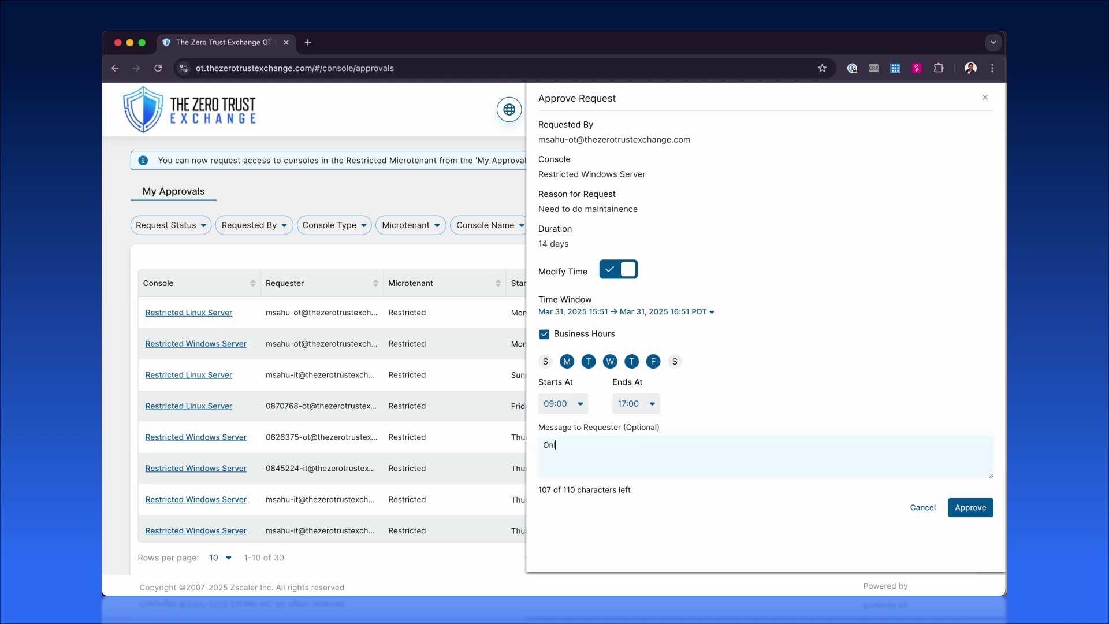
{"action": "type", "text": "y approved for"}
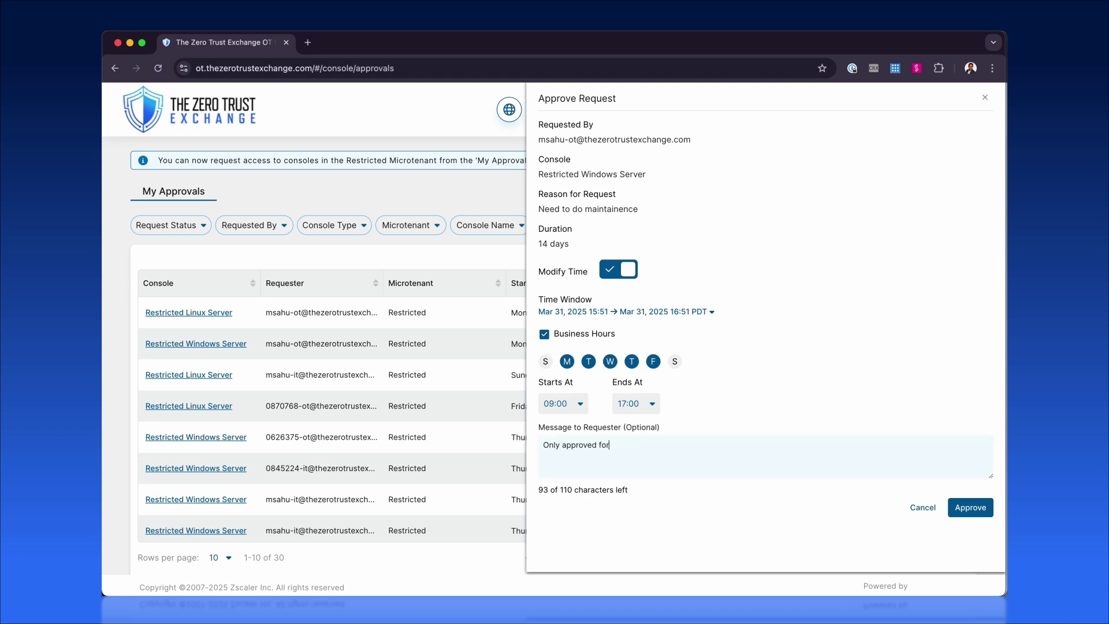
{"action": "type", "text": " one hour"}
{"action": "left_click", "coordinate": [983, 508]}
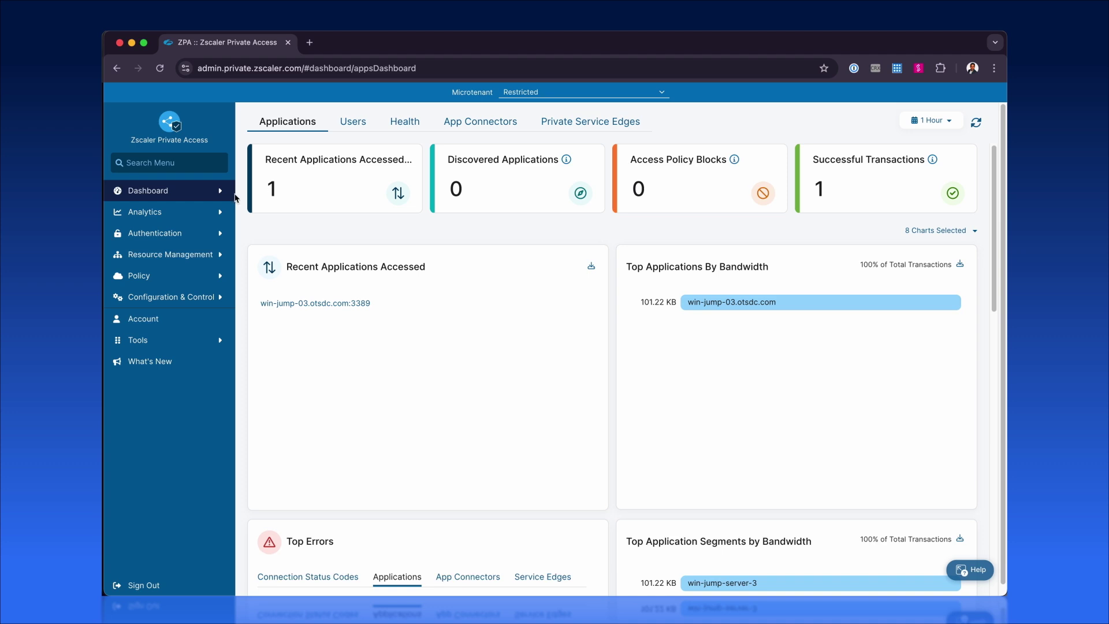
Step: Expand the Restricted Windows Server session in Live Sessions and confirm its termination
{"action": "left_click", "coordinate": [162, 216]}
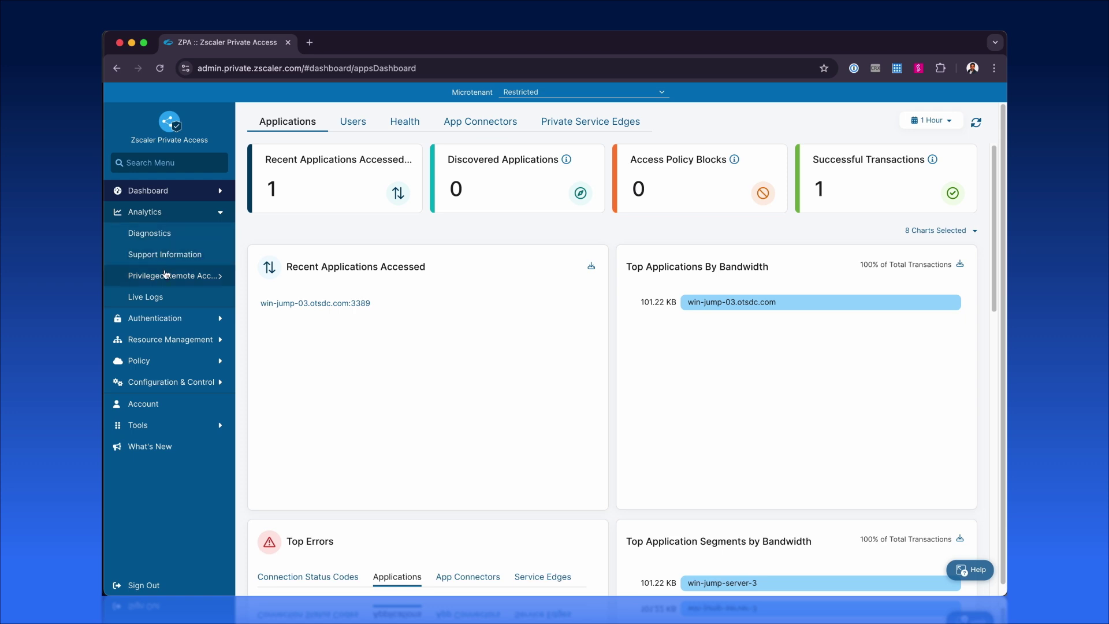
{"action": "mouse_move", "coordinate": [166, 275]}
{"action": "left_click", "coordinate": [295, 277]}
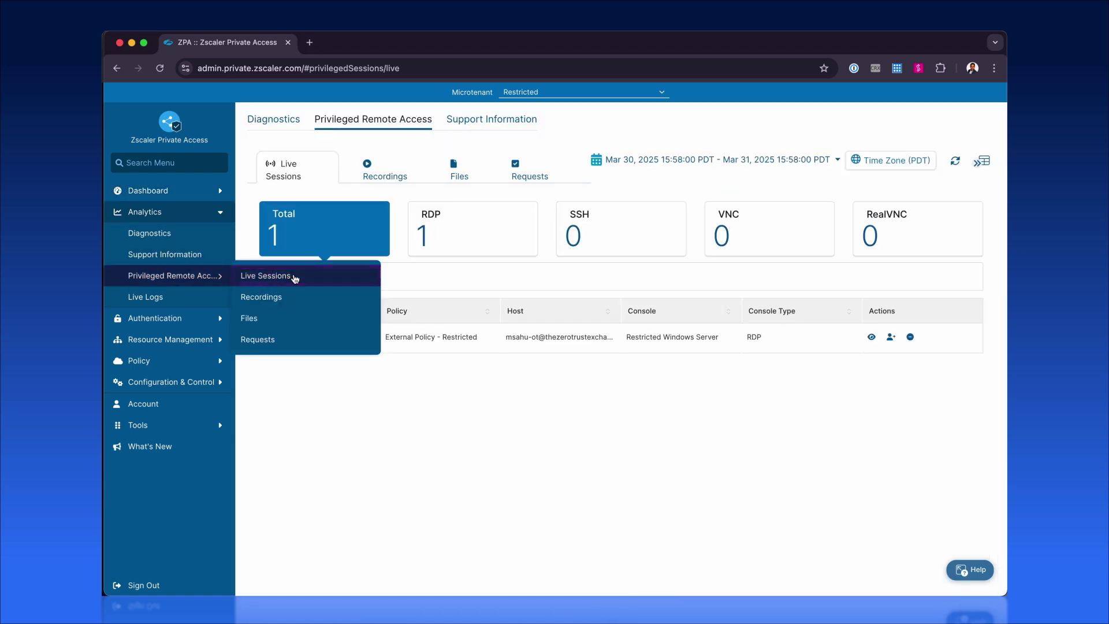
{"action": "left_click", "coordinate": [270, 338]}
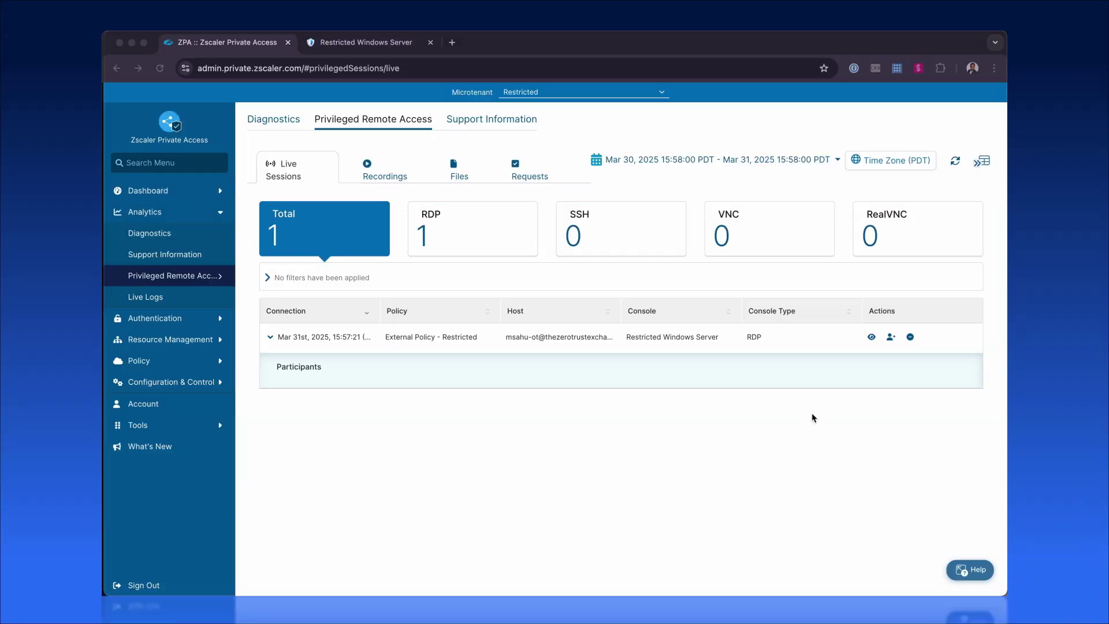
{"action": "left_click", "coordinate": [911, 337]}
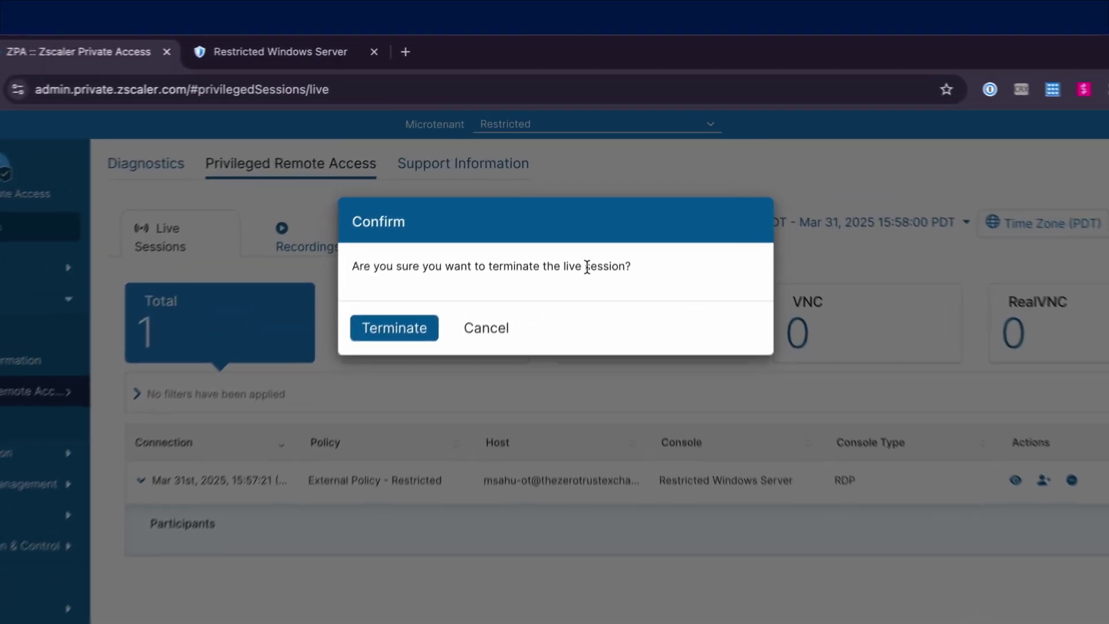
{"action": "left_click", "coordinate": [444, 234]}
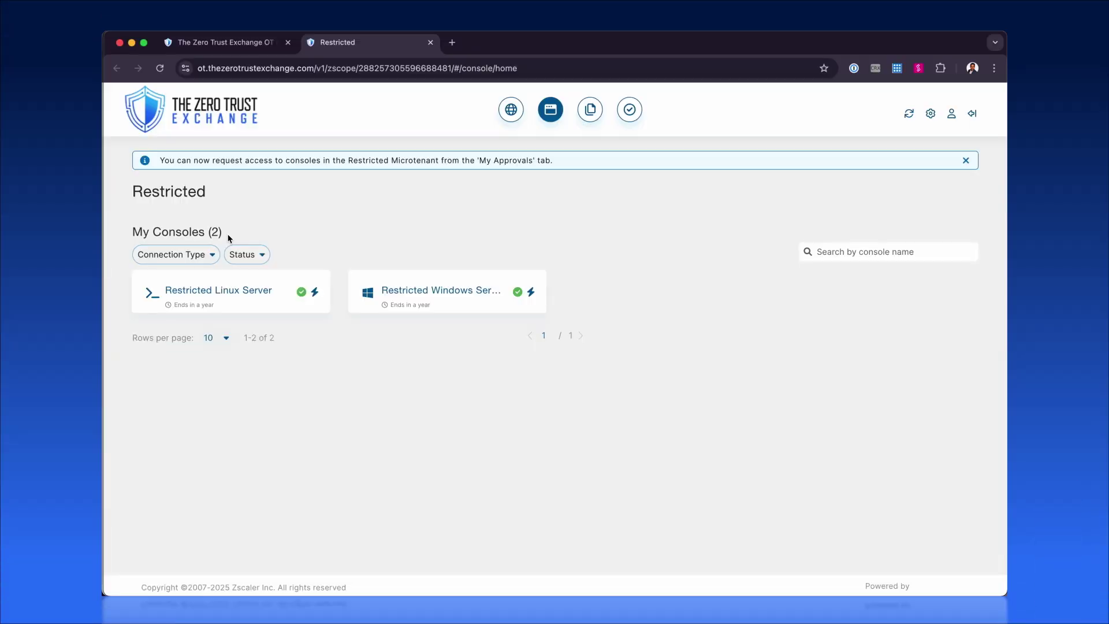
Step: Open the Restricted Windows Server session and invite a second user by their e-mail address
{"action": "left_click", "coordinate": [455, 300]}
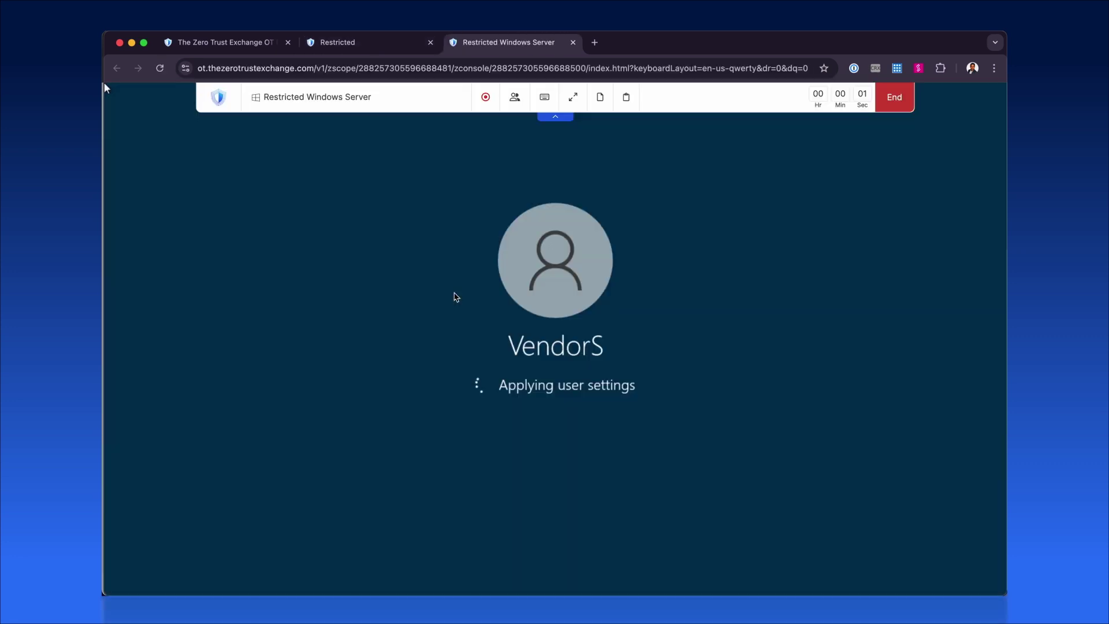
{"action": "left_click", "coordinate": [515, 98]}
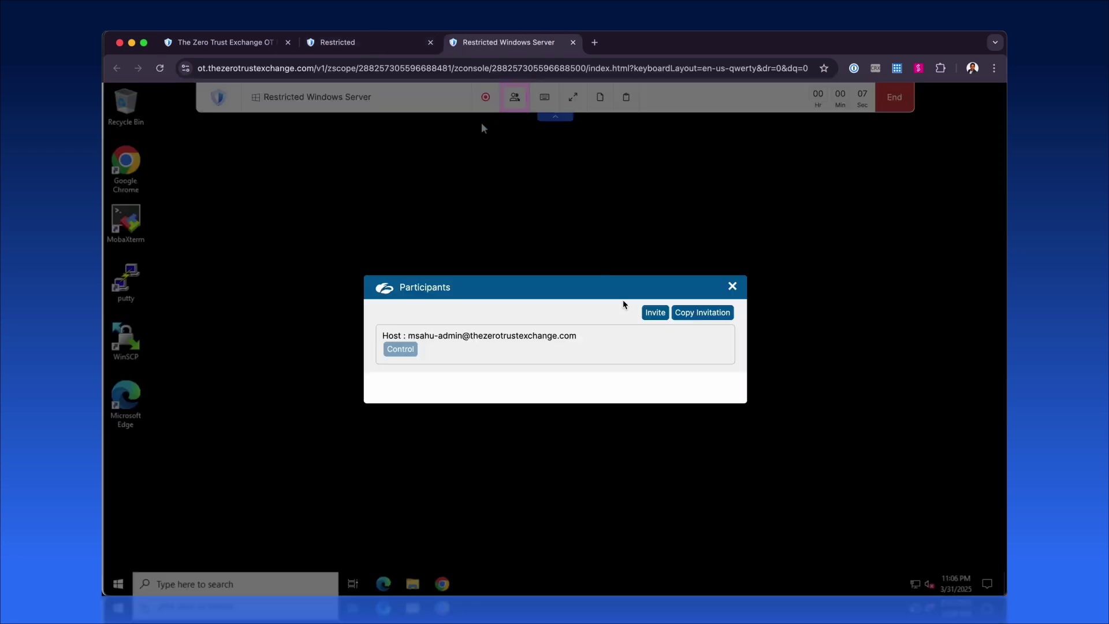
{"action": "left_click", "coordinate": [655, 313]}
{"action": "left_click", "coordinate": [484, 345]}
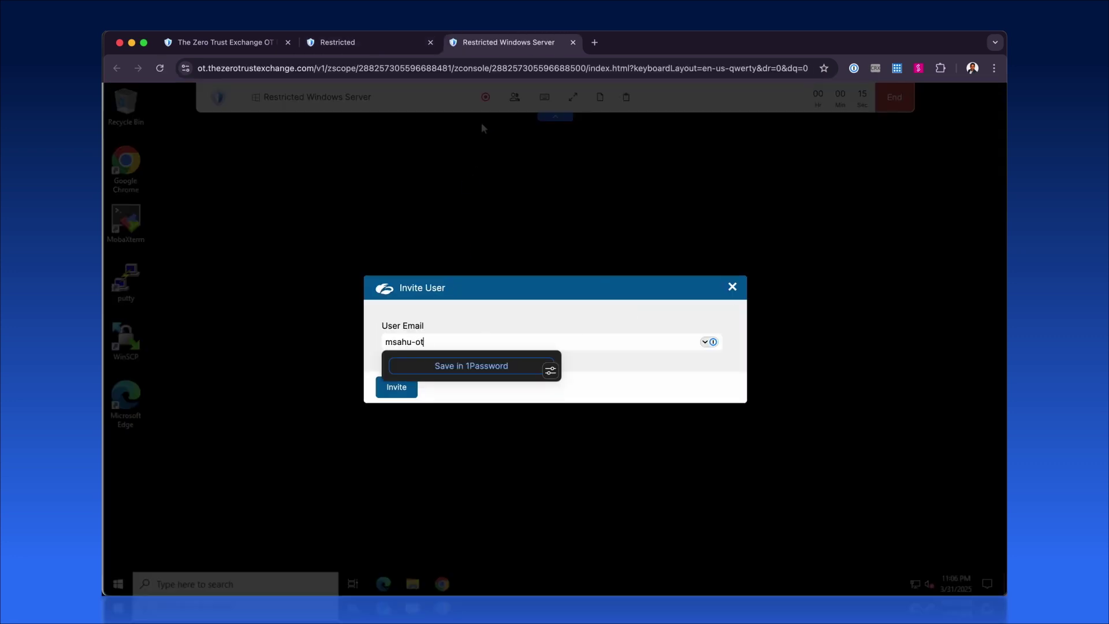
{"action": "left_click", "coordinate": [405, 390]}
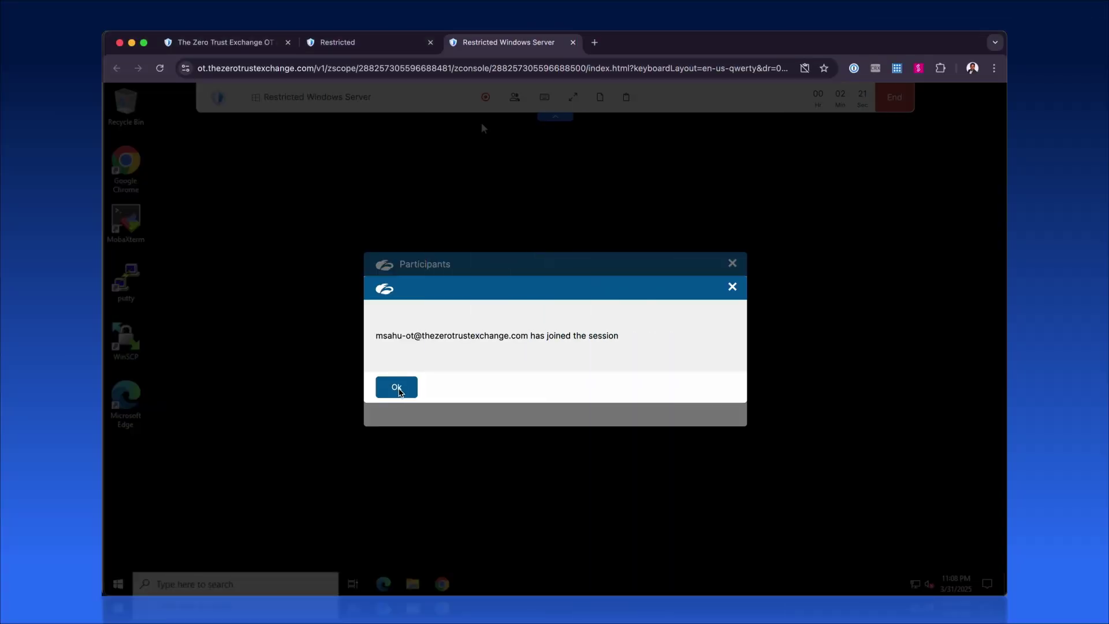
{"action": "left_click", "coordinate": [395, 386]}
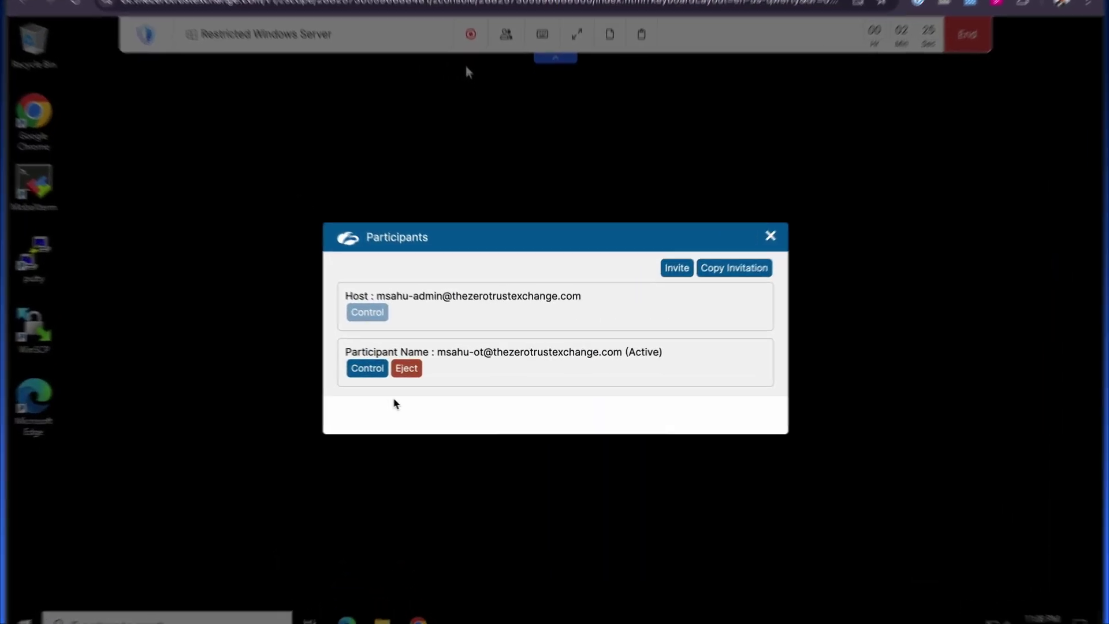
Step: Give control to the invited participant, eject them, and take control back as host
{"action": "left_click", "coordinate": [307, 366]}
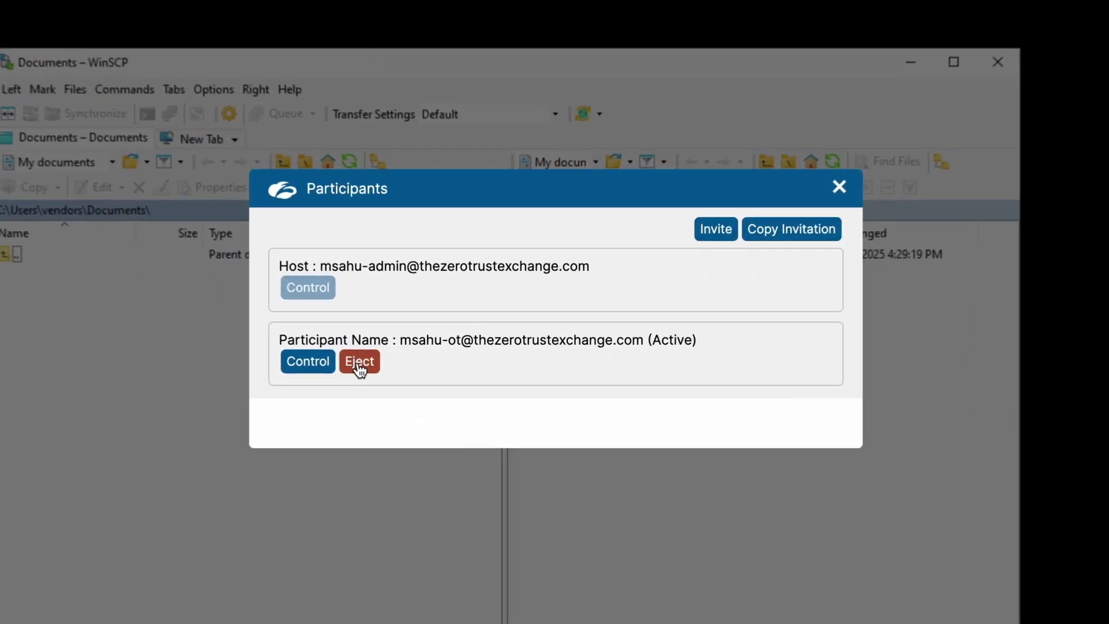
{"action": "left_click", "coordinate": [358, 363]}
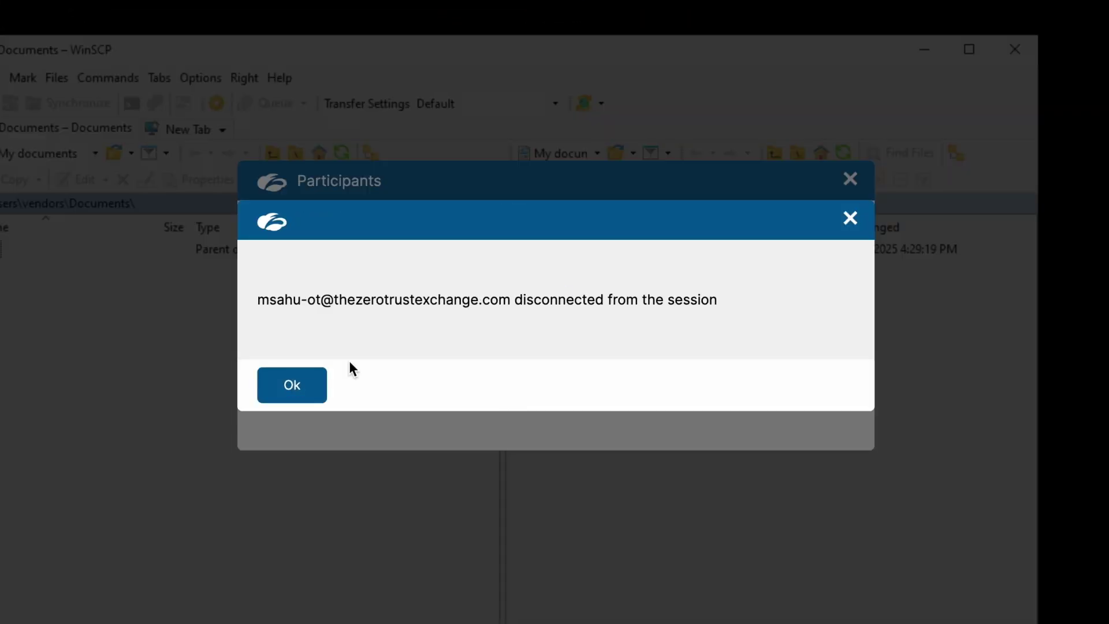
{"action": "left_click", "coordinate": [314, 394]}
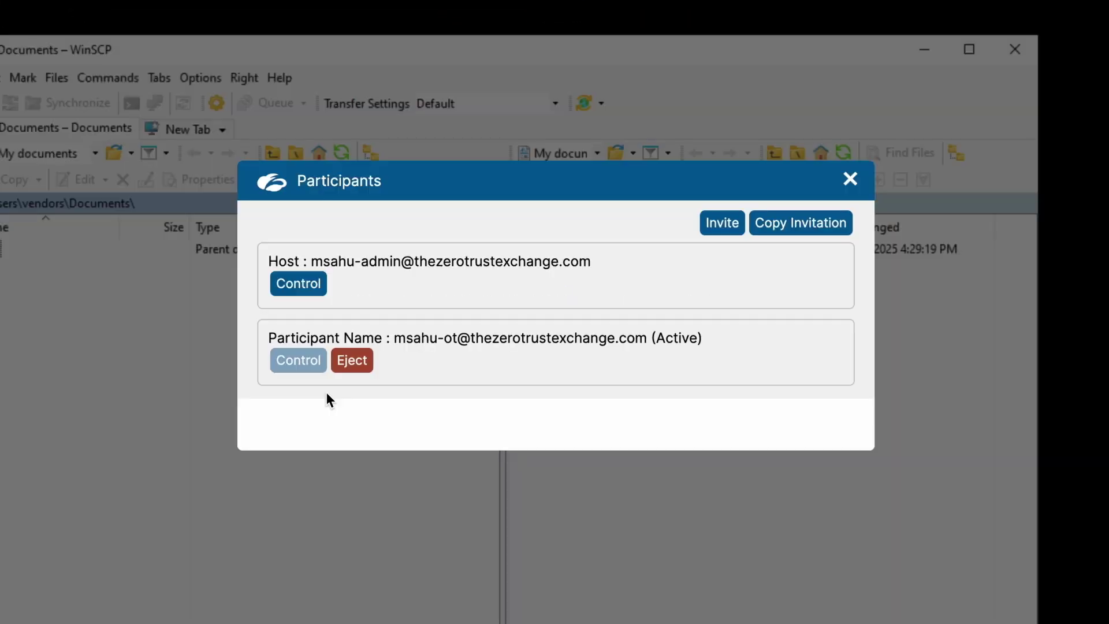
{"action": "left_click", "coordinate": [306, 285]}
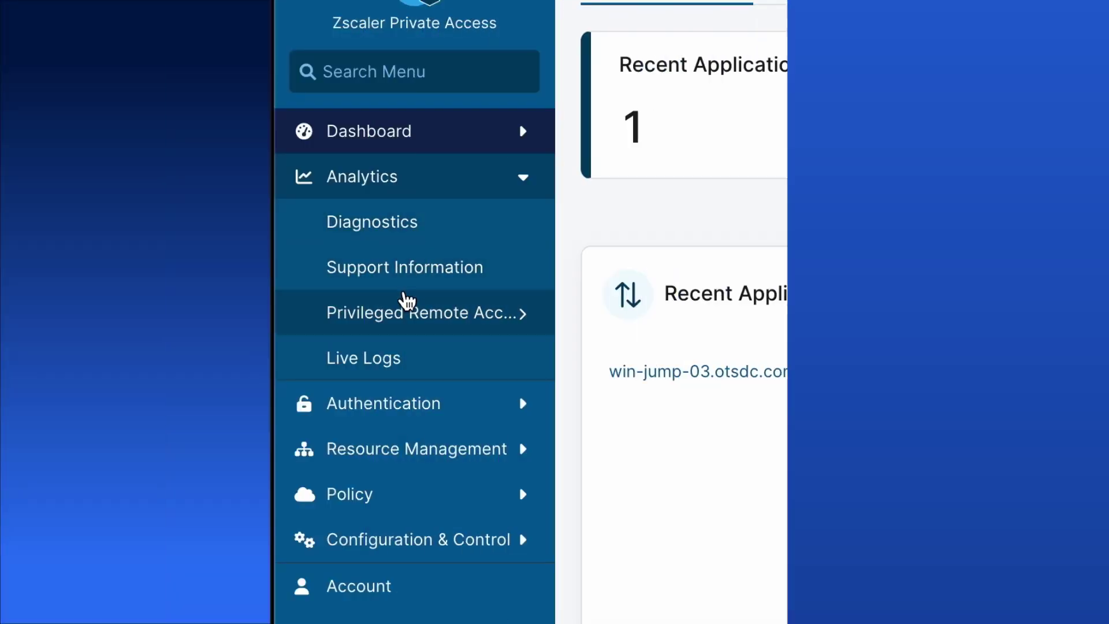
Step: Open Live Sessions and expand the Restricted Windows Server RDP session to show its participants
{"action": "mouse_move", "coordinate": [404, 312]}
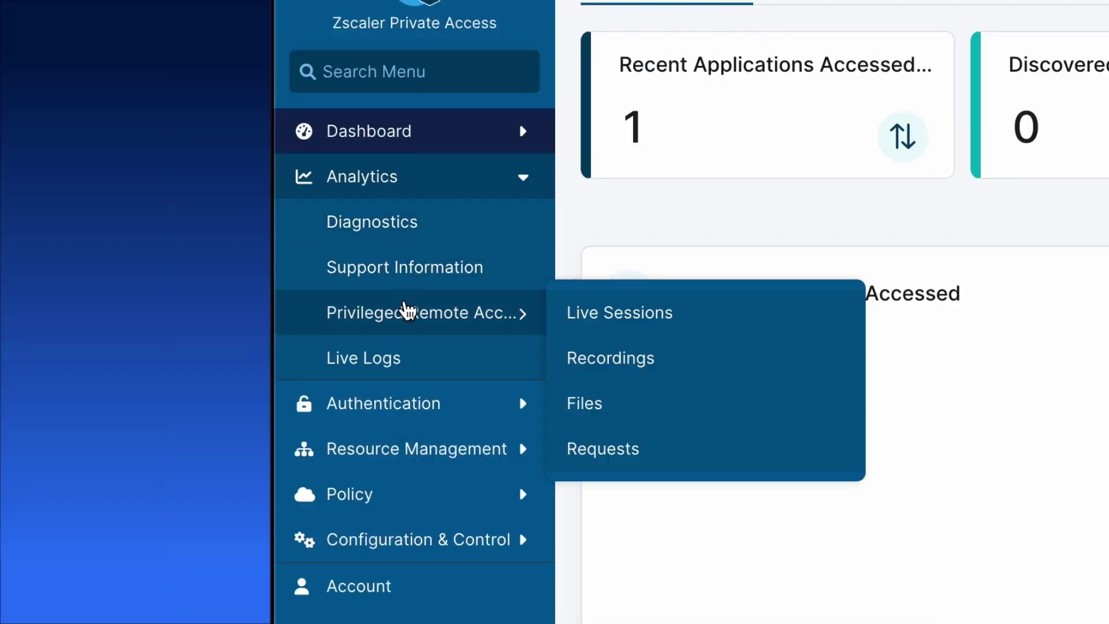
{"action": "left_click", "coordinate": [631, 314]}
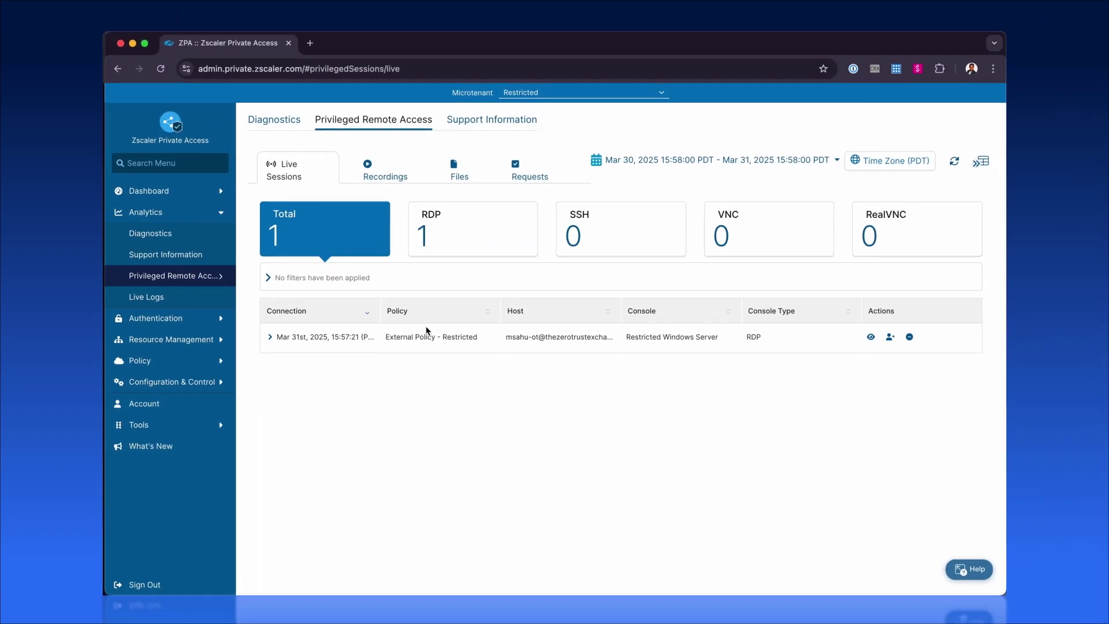
{"action": "left_click", "coordinate": [287, 344]}
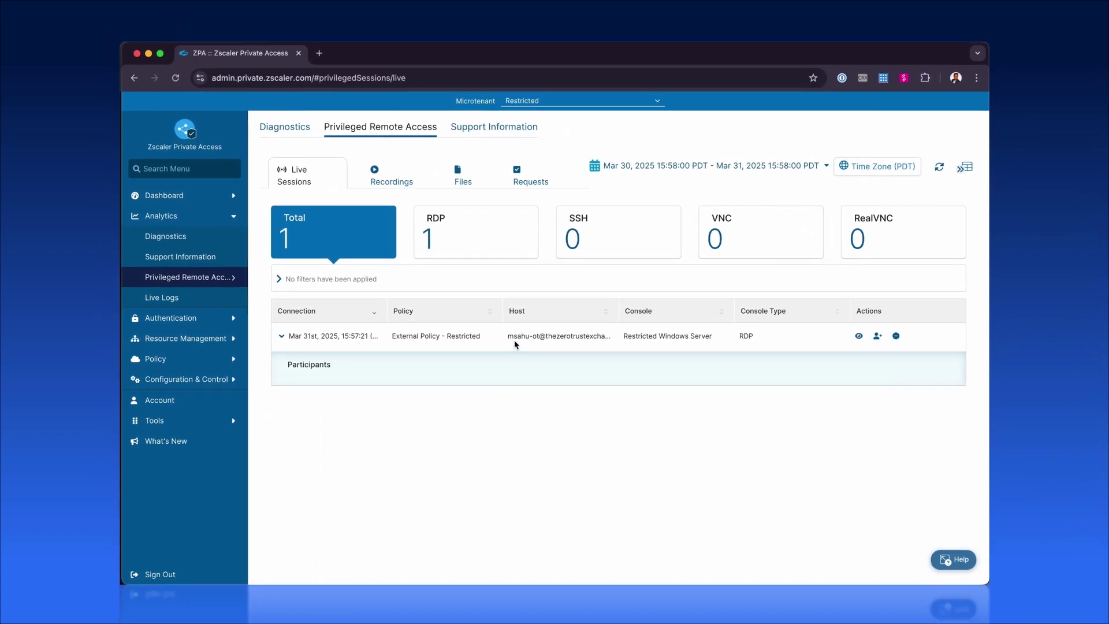